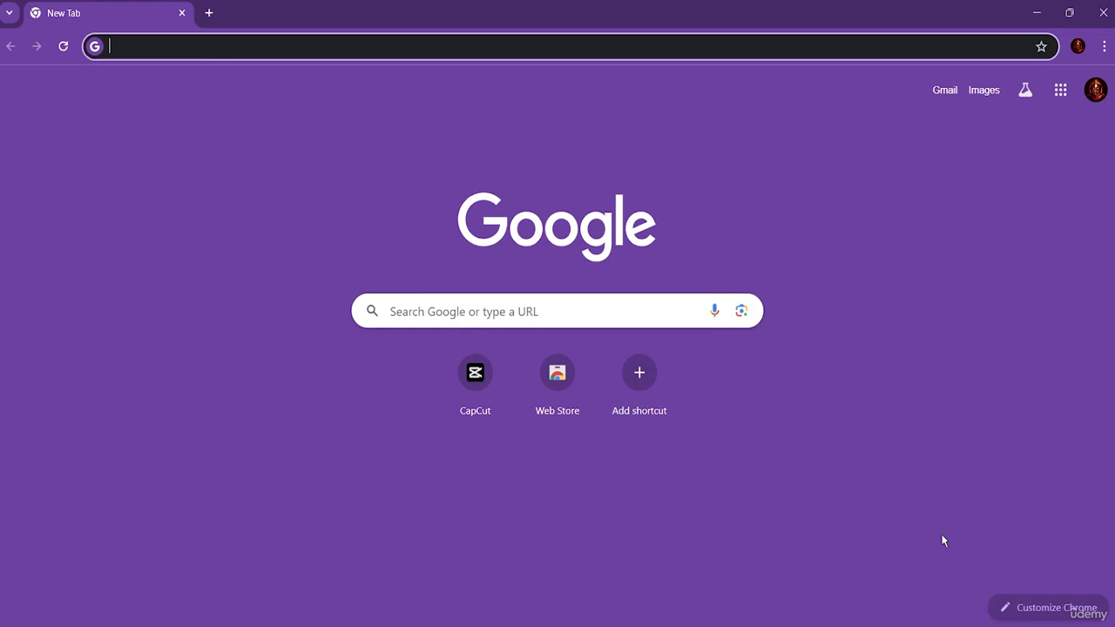
# Step: Open CapCut's video templates and search them for "facebook ads"
pyautogui.click(479, 387)
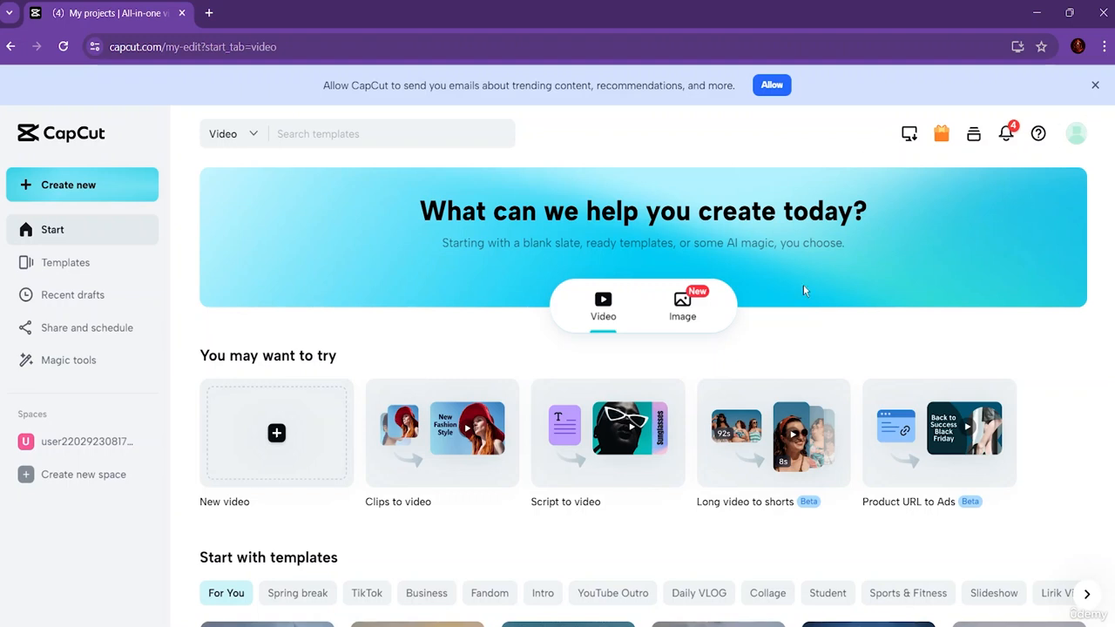
pyautogui.click(102, 265)
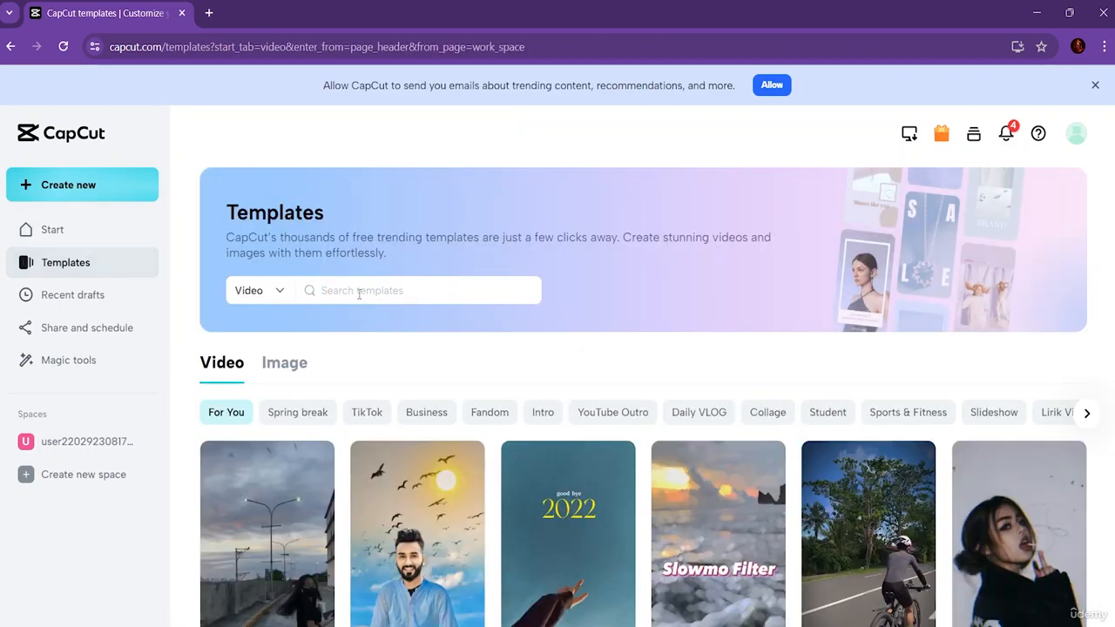
pyautogui.write('facebook ads')
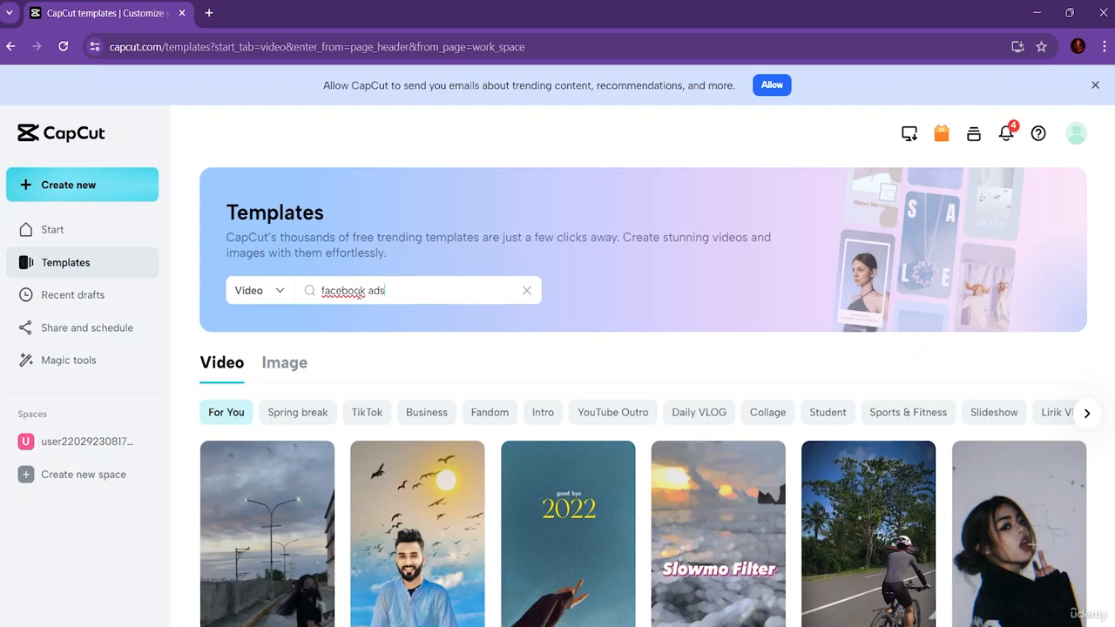
pyautogui.press('Return')
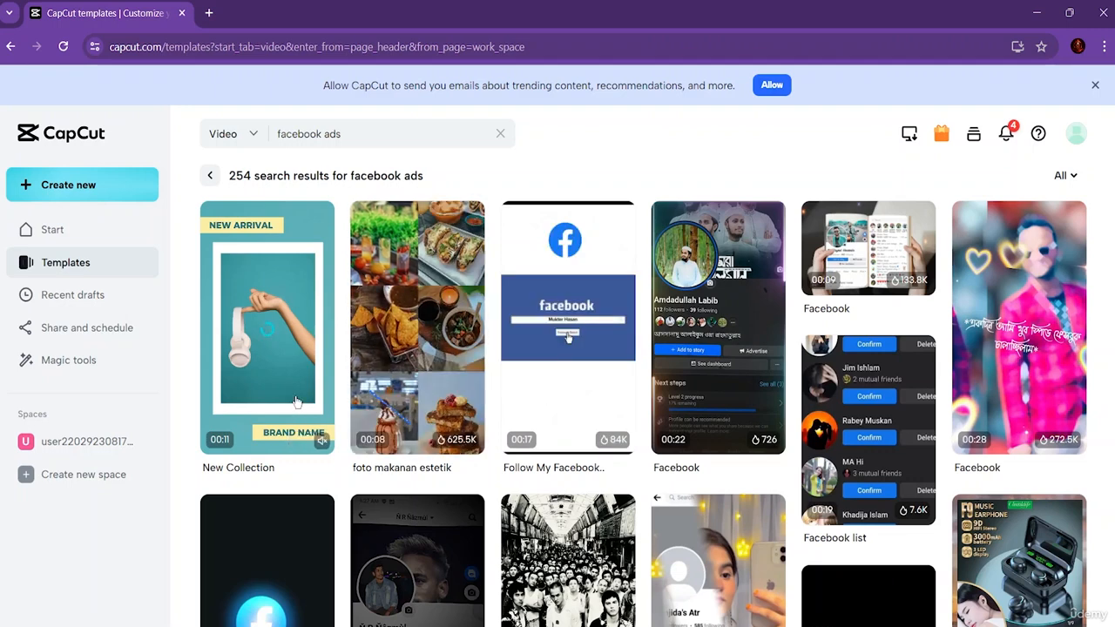
# Step: Browse the search results and play the preview of the purple "New Collection" template showing BRAND NAME
pyautogui.scroll(-3, 294, 399)
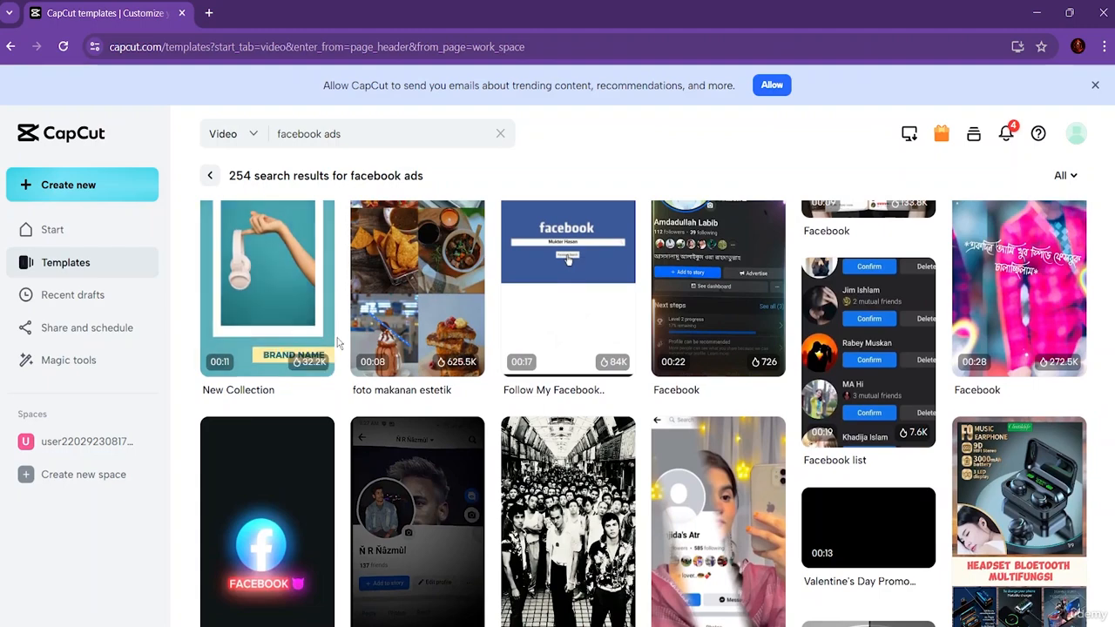
pyautogui.scroll(-3, 635, 492)
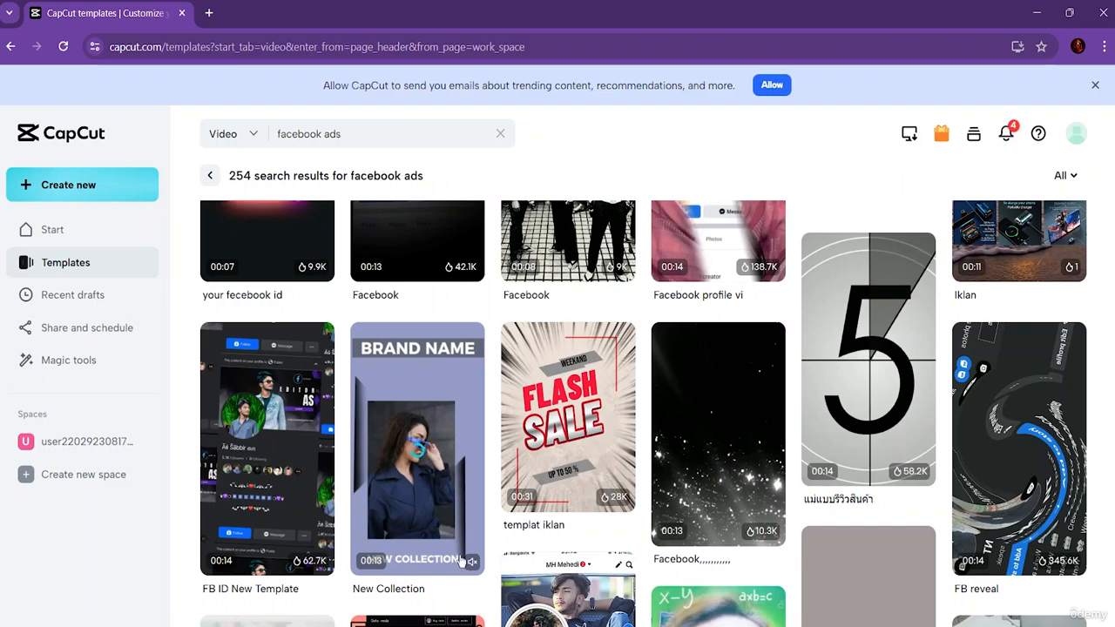
pyautogui.click(402, 493)
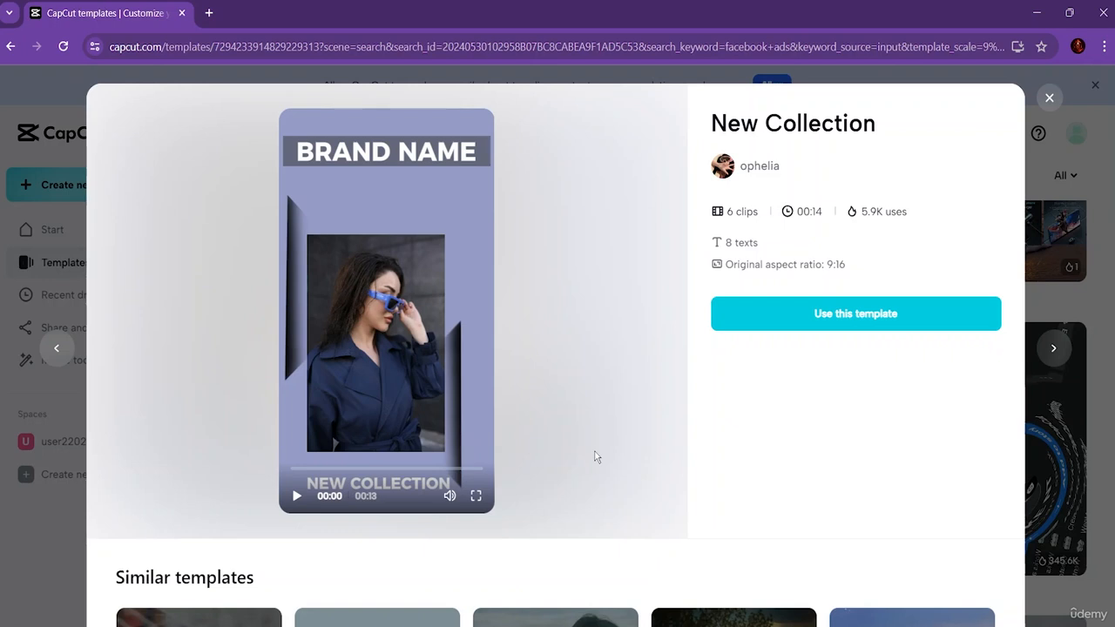
pyautogui.click(296, 495)
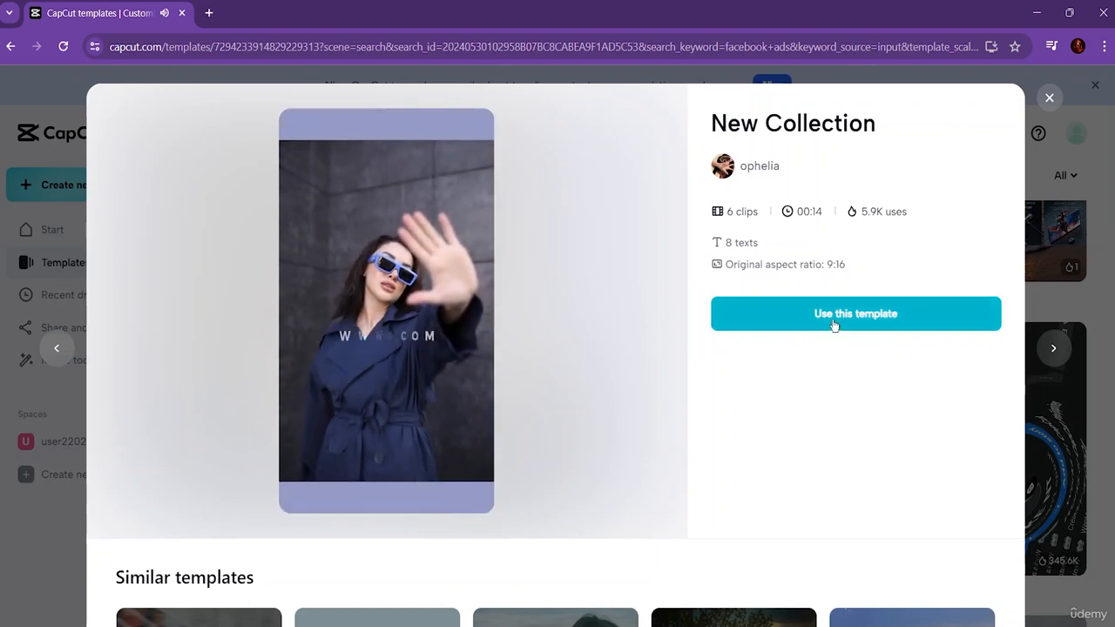
# Step: Use the "New Collection" template for a new project and dismiss the editor's introductory tips
pyautogui.click(834, 324)
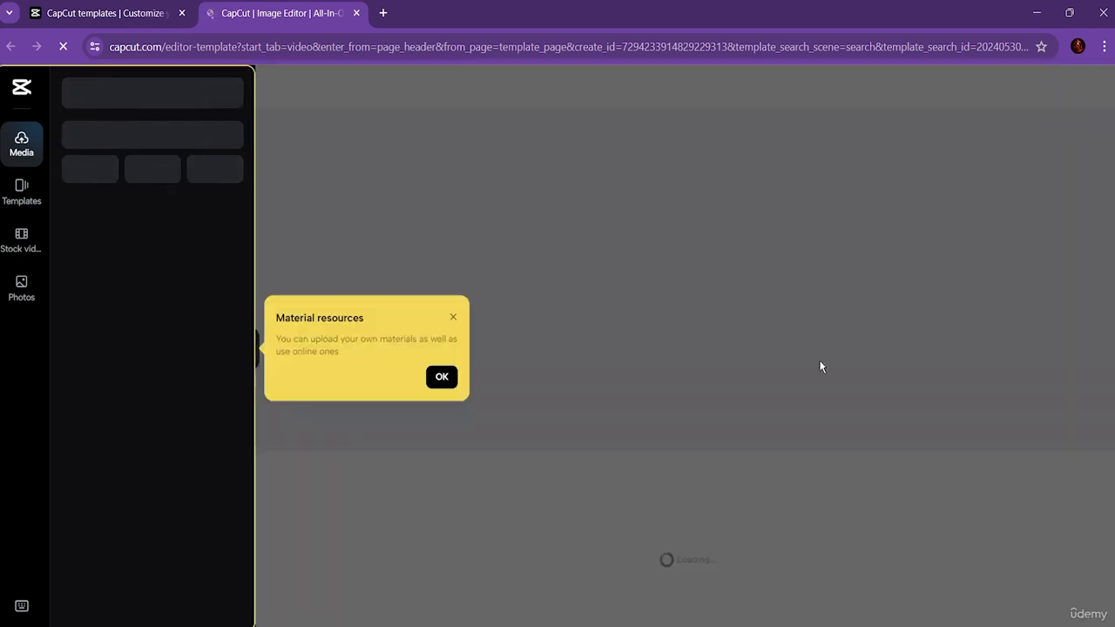
pyautogui.click(434, 384)
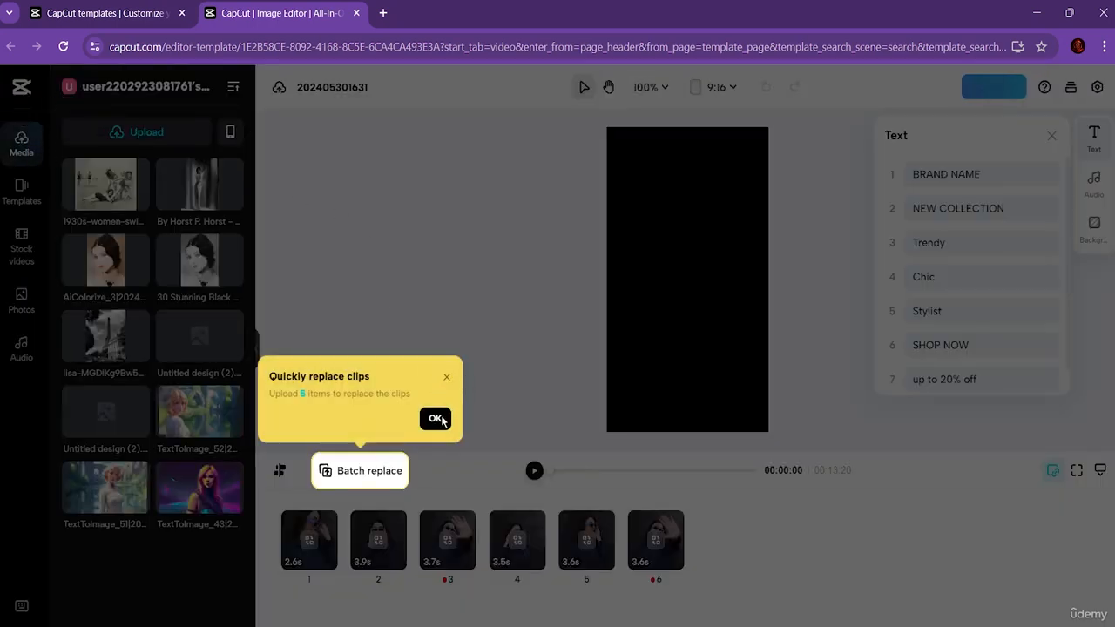
pyautogui.click(438, 417)
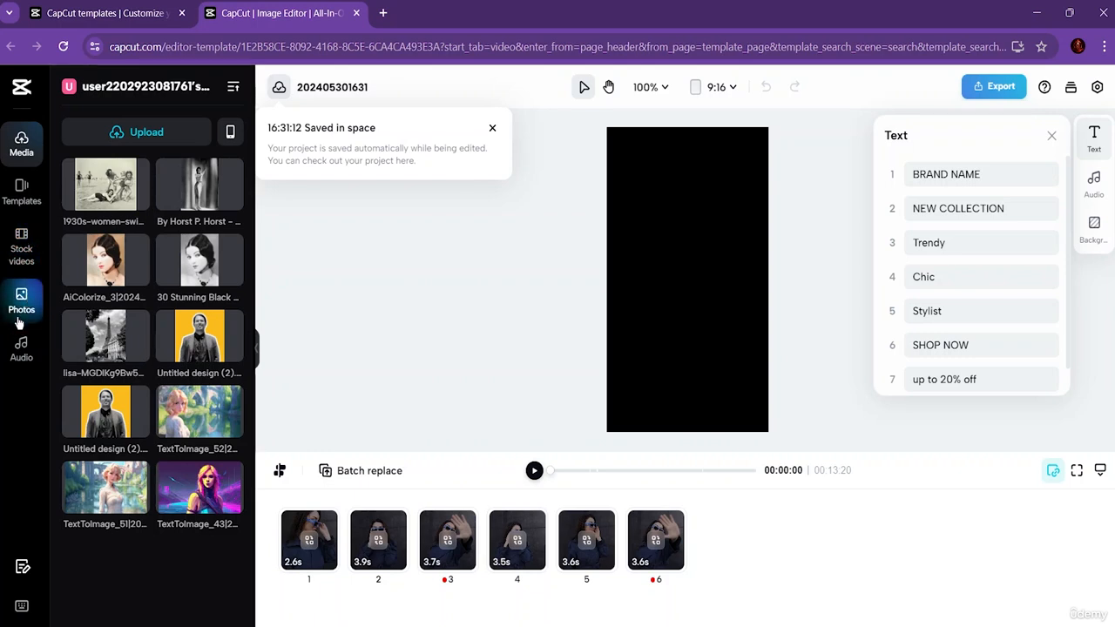
# Step: View the templates user survey and the keyboard shortcuts list, closing each without changes
pyautogui.click(23, 565)
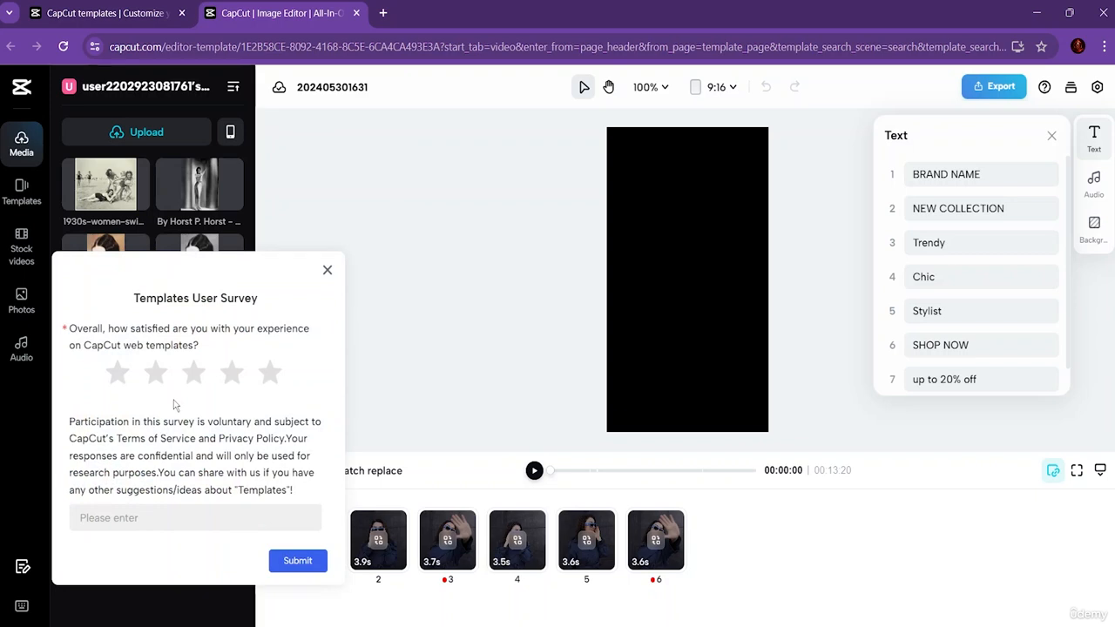
pyautogui.click(328, 270)
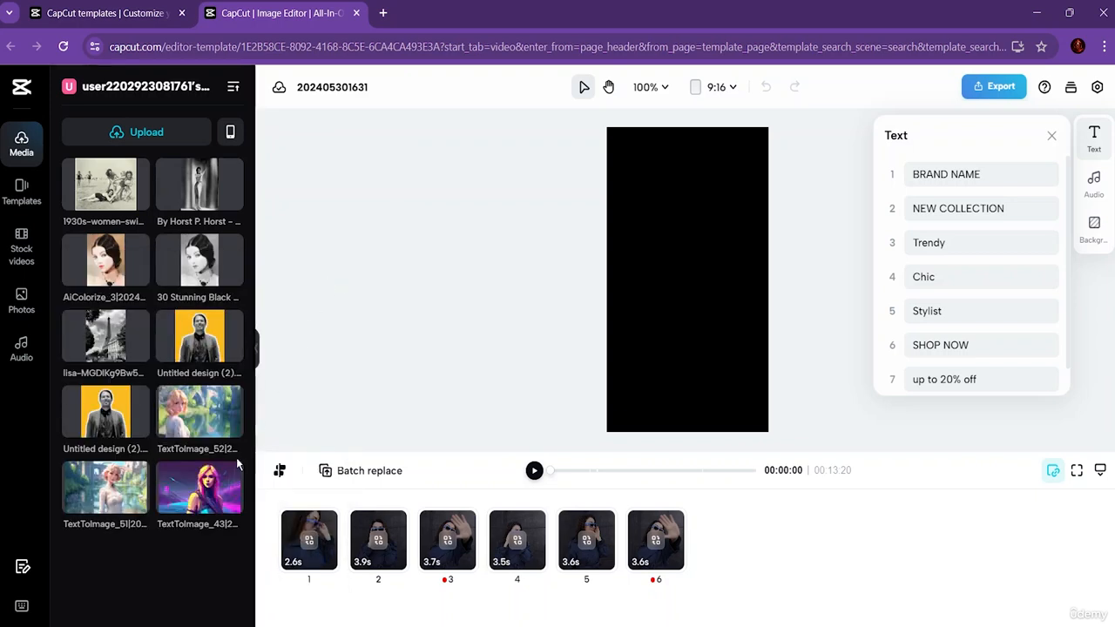
pyautogui.click(21, 607)
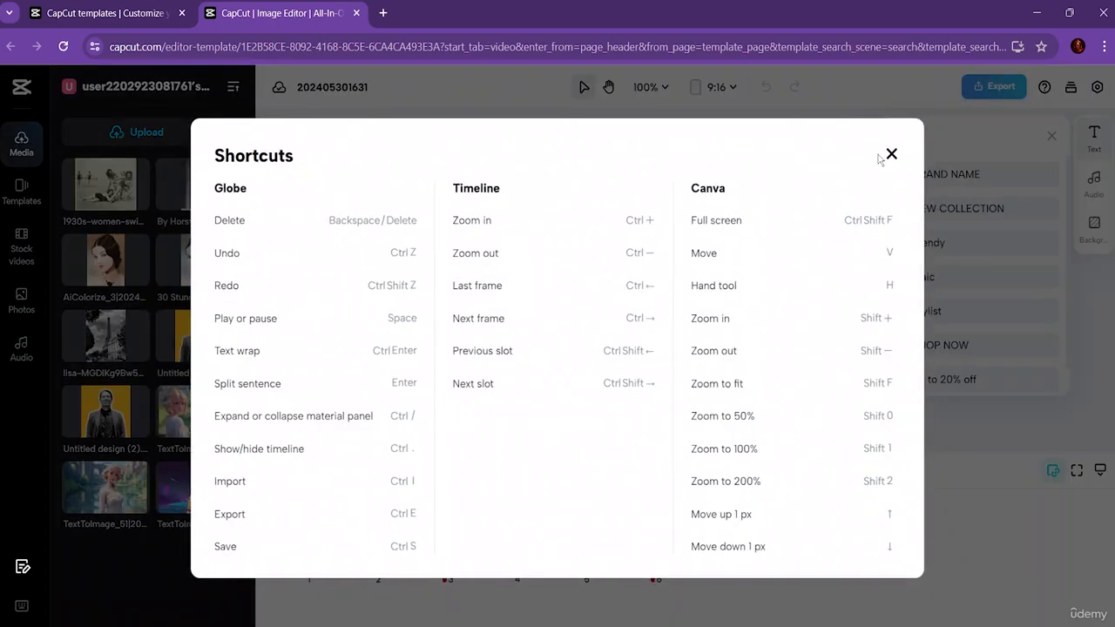
pyautogui.click(890, 155)
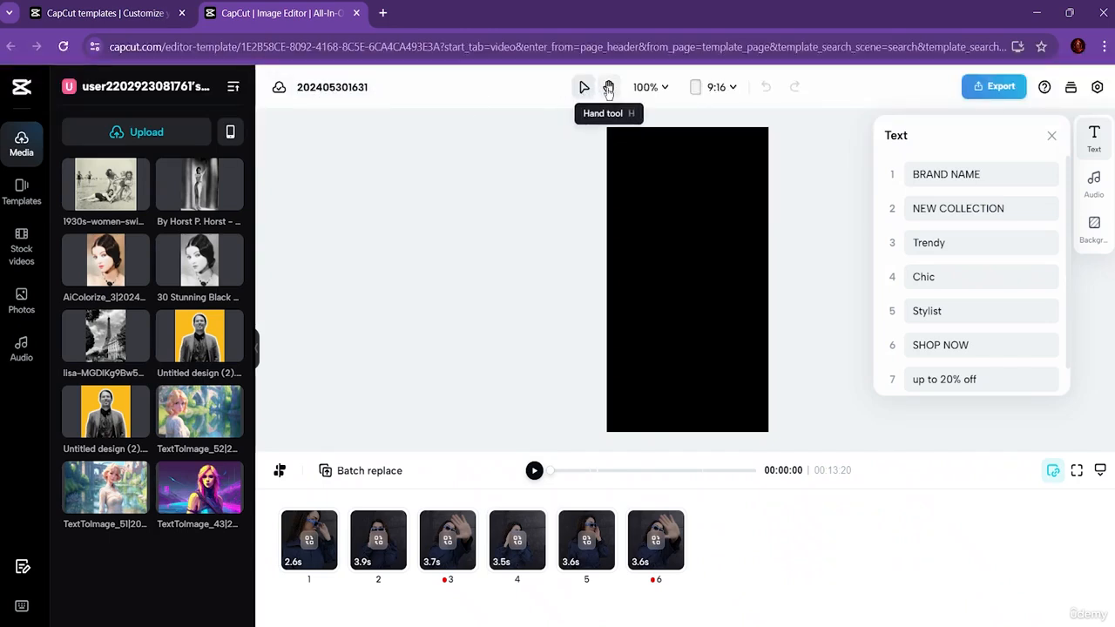
# Step: Enlarge the canvas view to 110%
pyautogui.click(662, 88)
pyautogui.moveTo(586, 147)
pyautogui.mouseDown()
pyautogui.moveTo(613, 148)
pyautogui.moveTo(589, 146)
pyautogui.mouseUp()
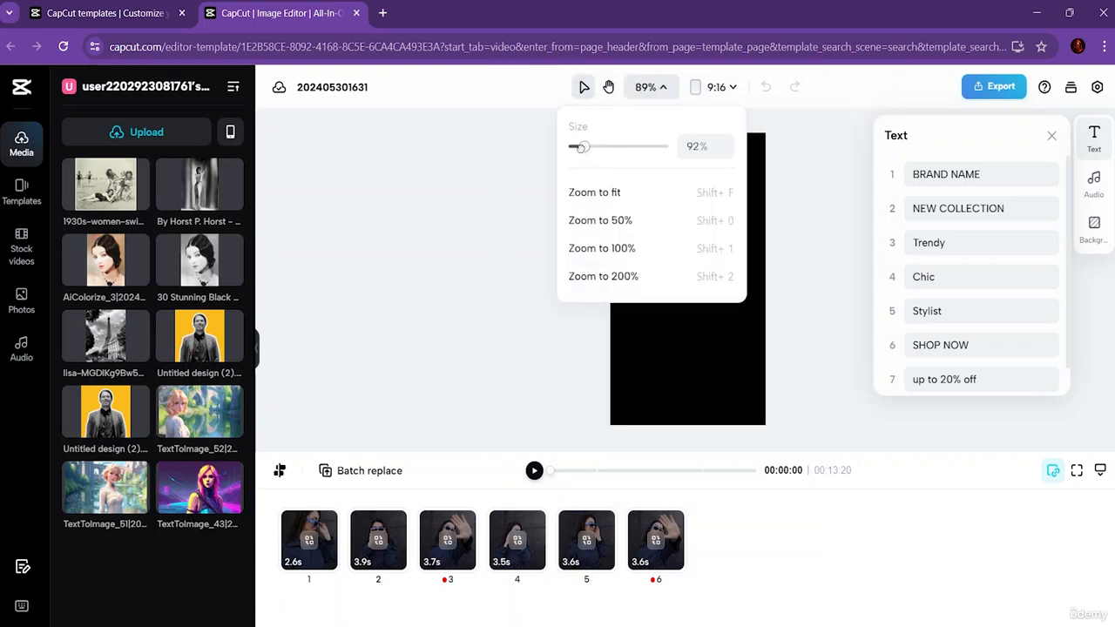
pyautogui.click(664, 88)
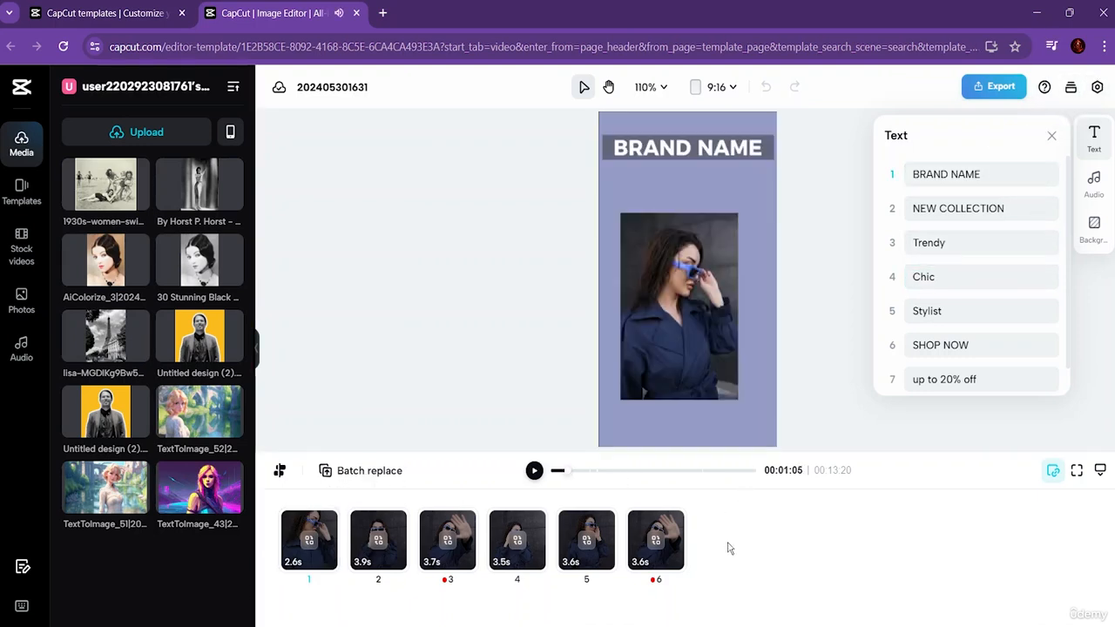
# Step: Look over the project's audio and background settings and the stock video and photo libraries
pyautogui.click(1051, 136)
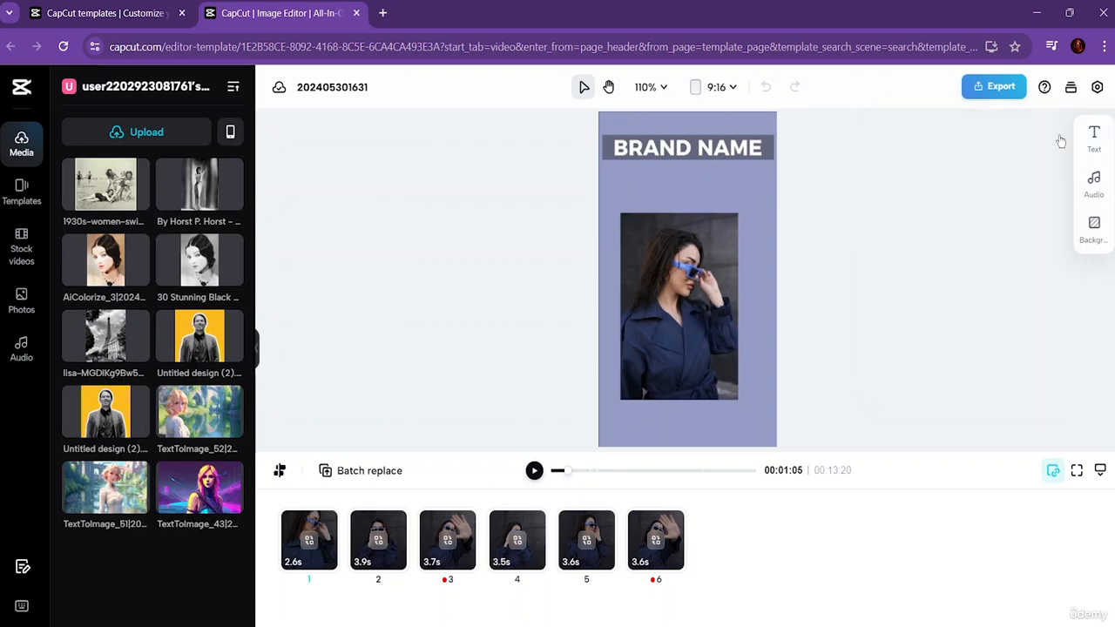
pyautogui.click(1092, 183)
pyautogui.click(1100, 247)
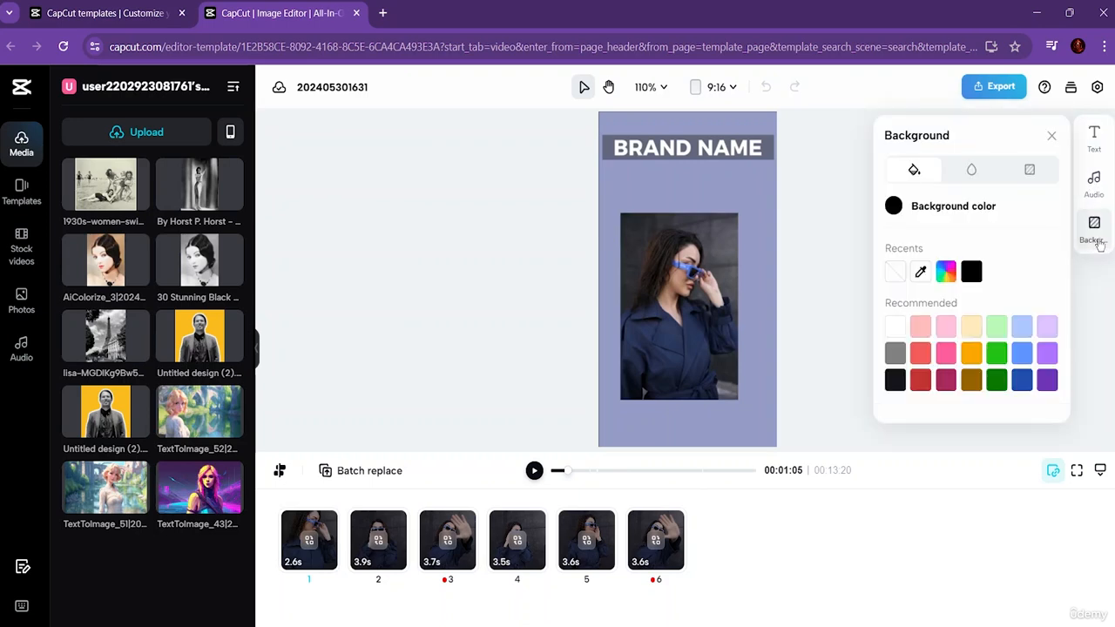
pyautogui.click(1099, 245)
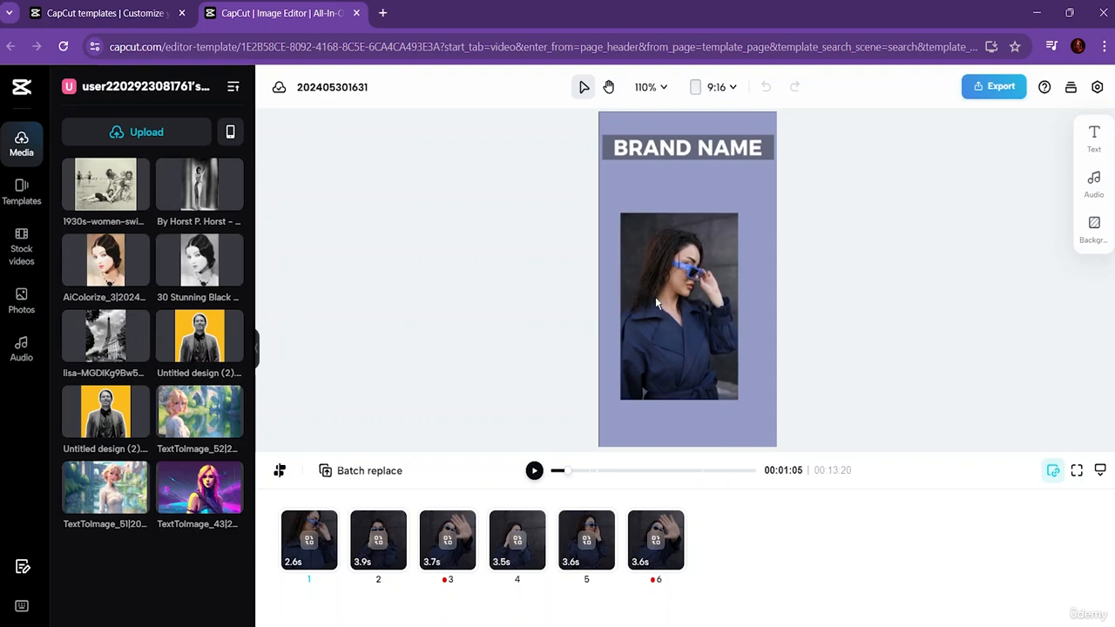
pyautogui.click(22, 247)
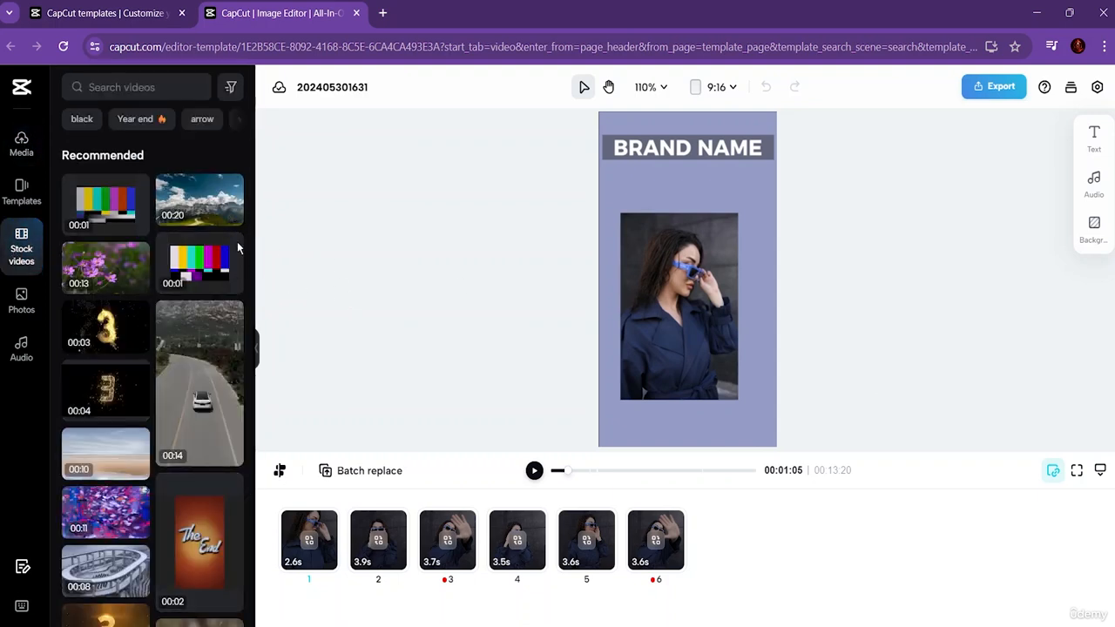
pyautogui.click(7, 305)
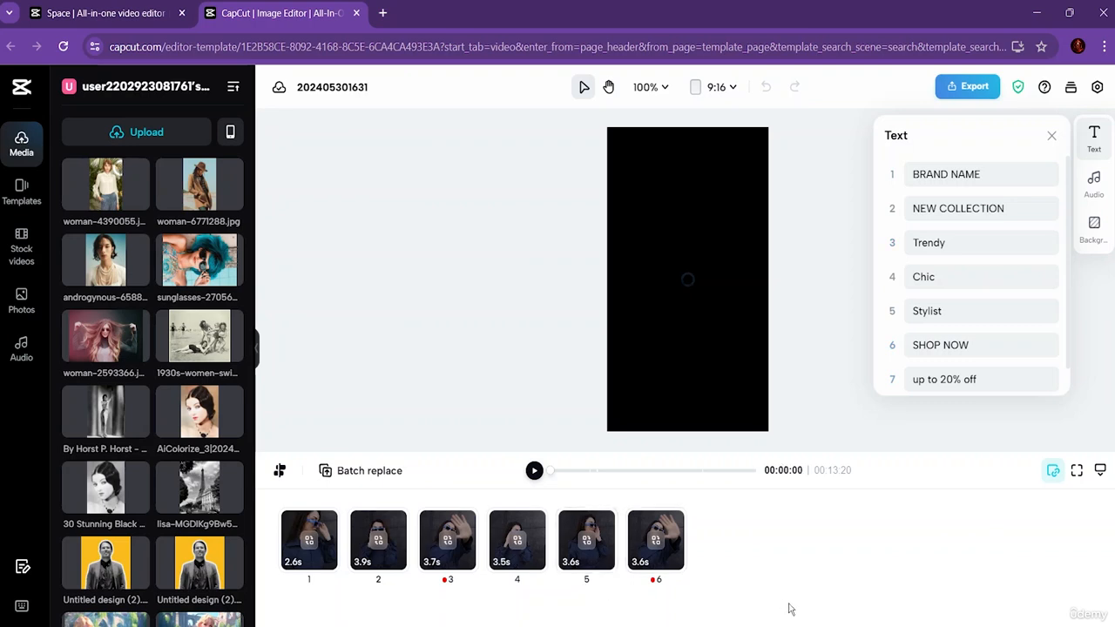
# Step: Replace the template's clip 1 with the uploaded photo woman-2593366 of the pink-haired woman in sunglasses
pyautogui.click(1052, 137)
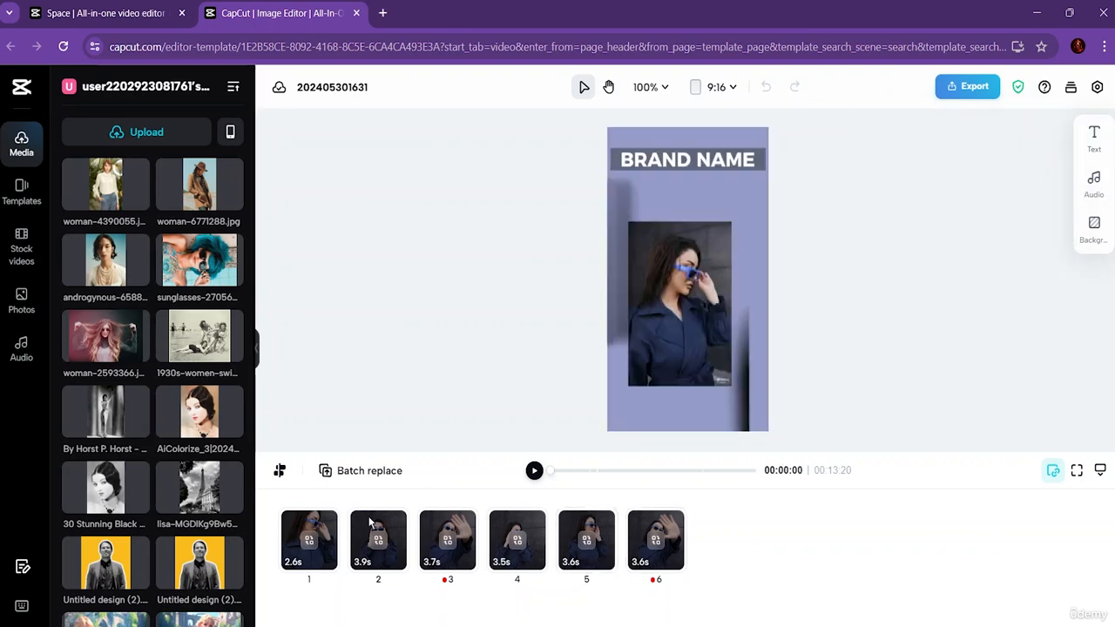
pyautogui.click(296, 544)
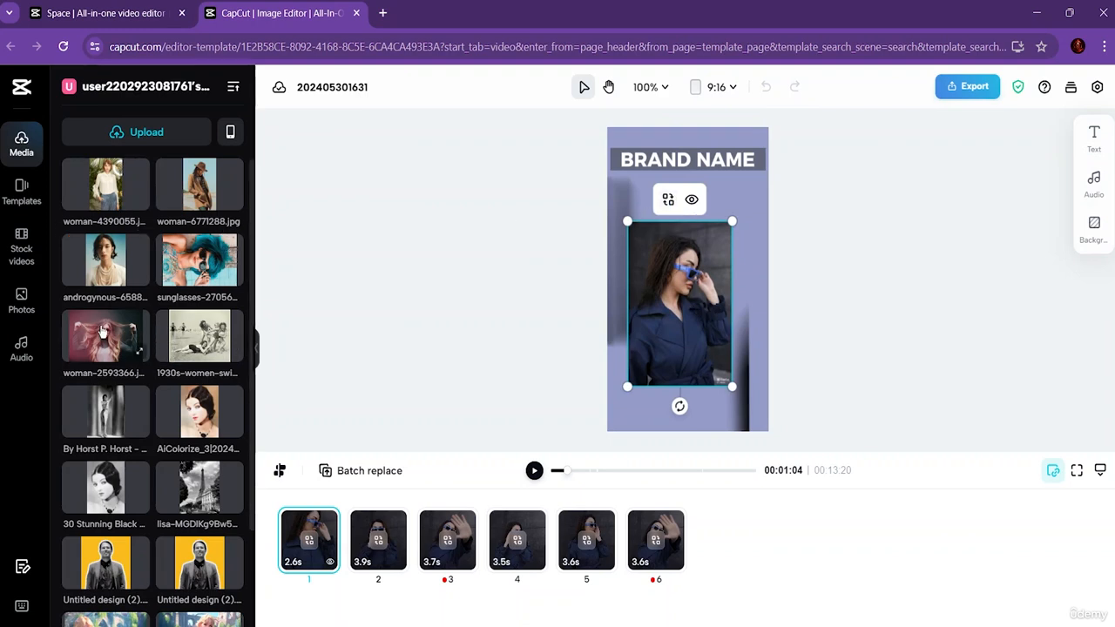
pyautogui.moveTo(125, 333); pyautogui.dragTo(704, 277)
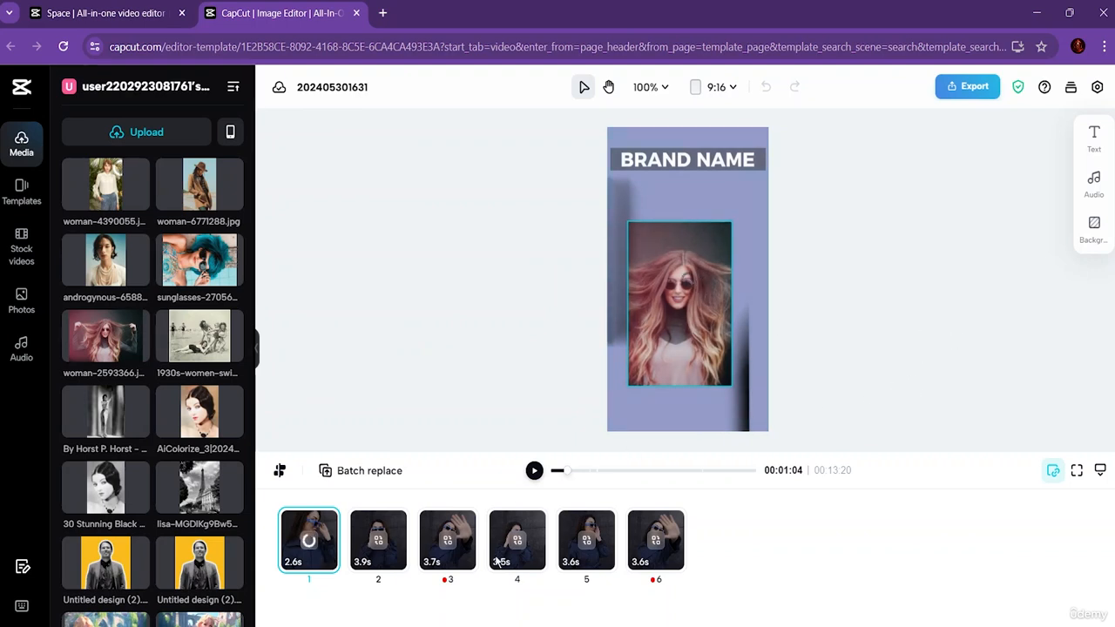
pyautogui.click(378, 551)
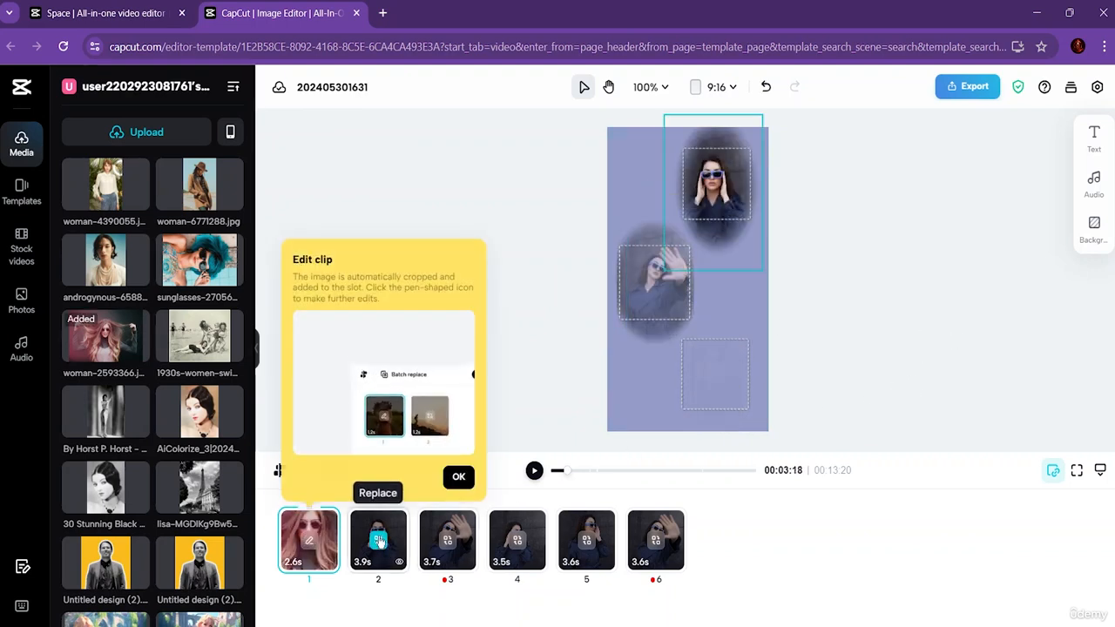
pyautogui.click(381, 553)
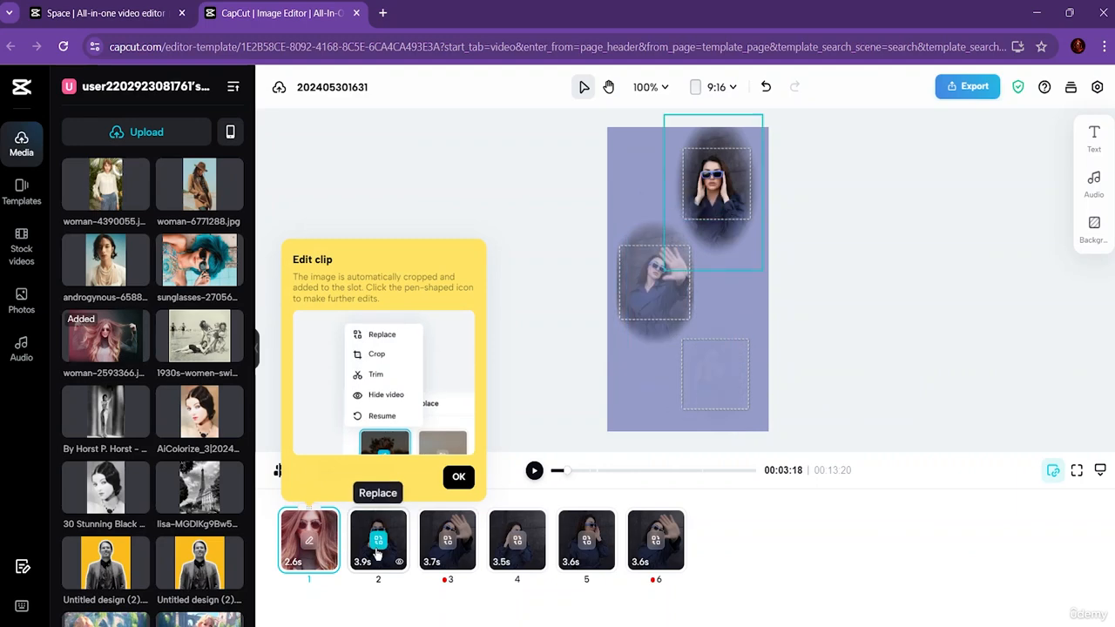
pyautogui.click(381, 551)
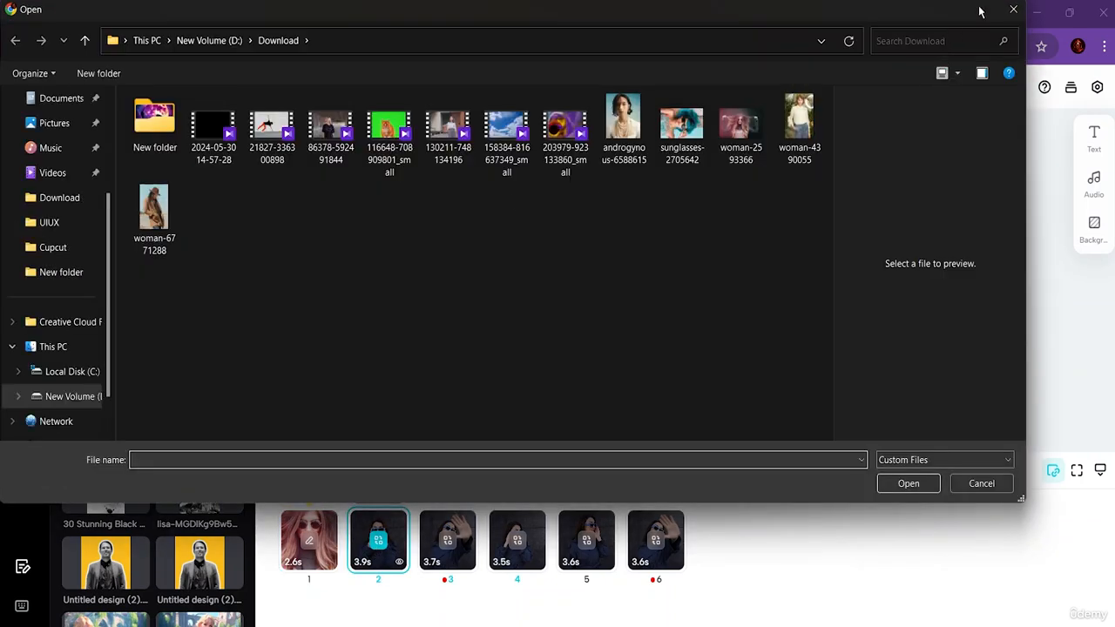
pyautogui.click(1011, 9)
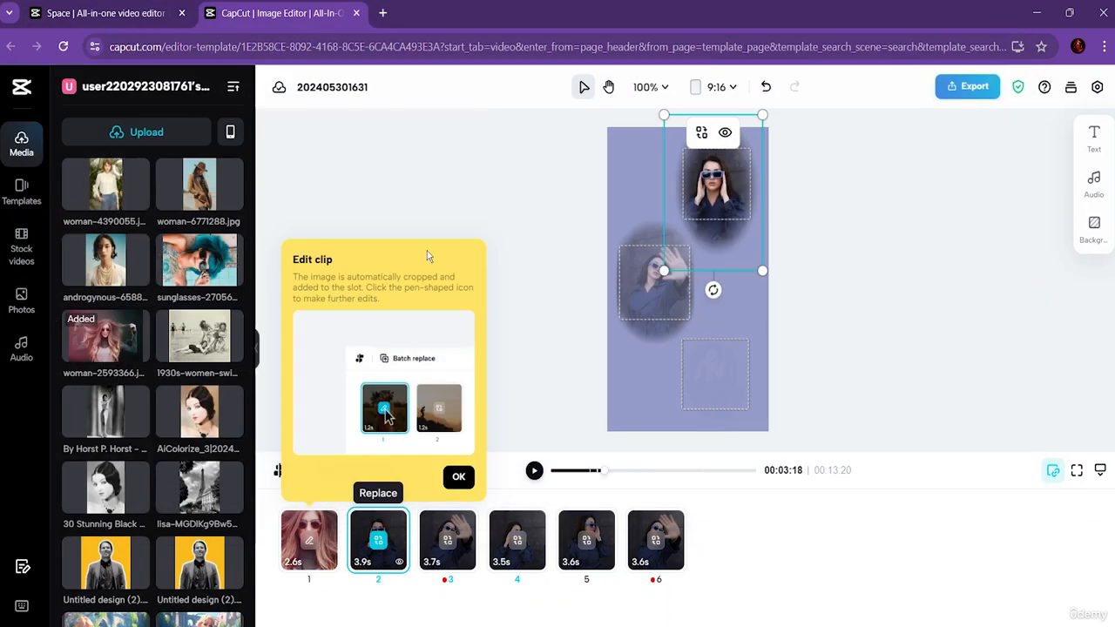
# Step: Dismiss the clip editing tip and replace clip 2 with the androgynous-6588 photo and clip 3 with woman-6771288.jpg
pyautogui.click(459, 476)
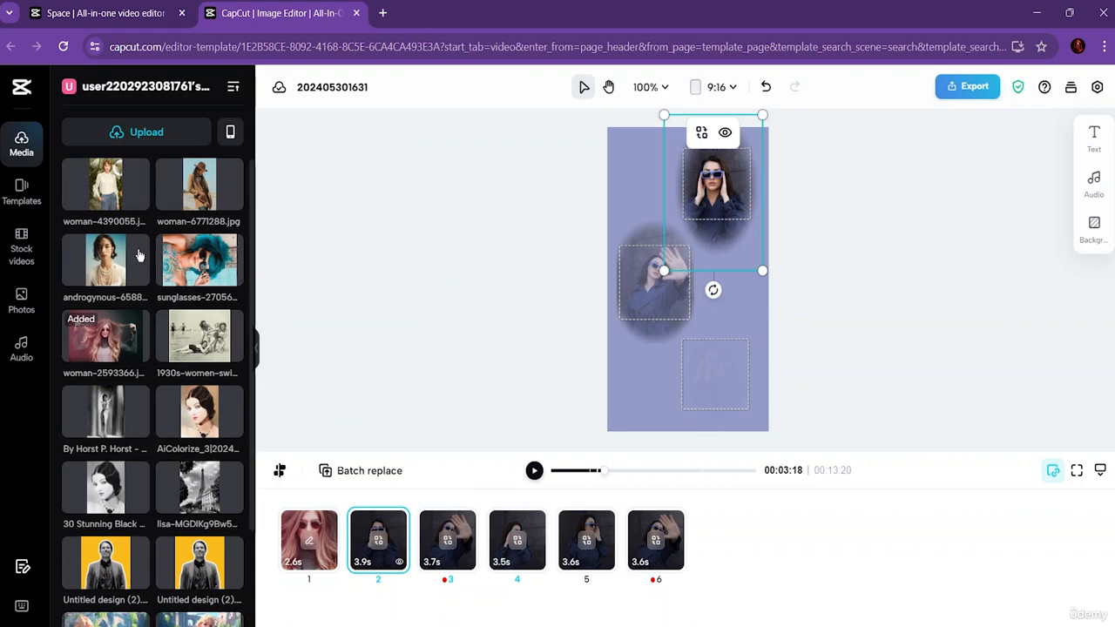
pyautogui.moveTo(111, 267); pyautogui.dragTo(708, 190)
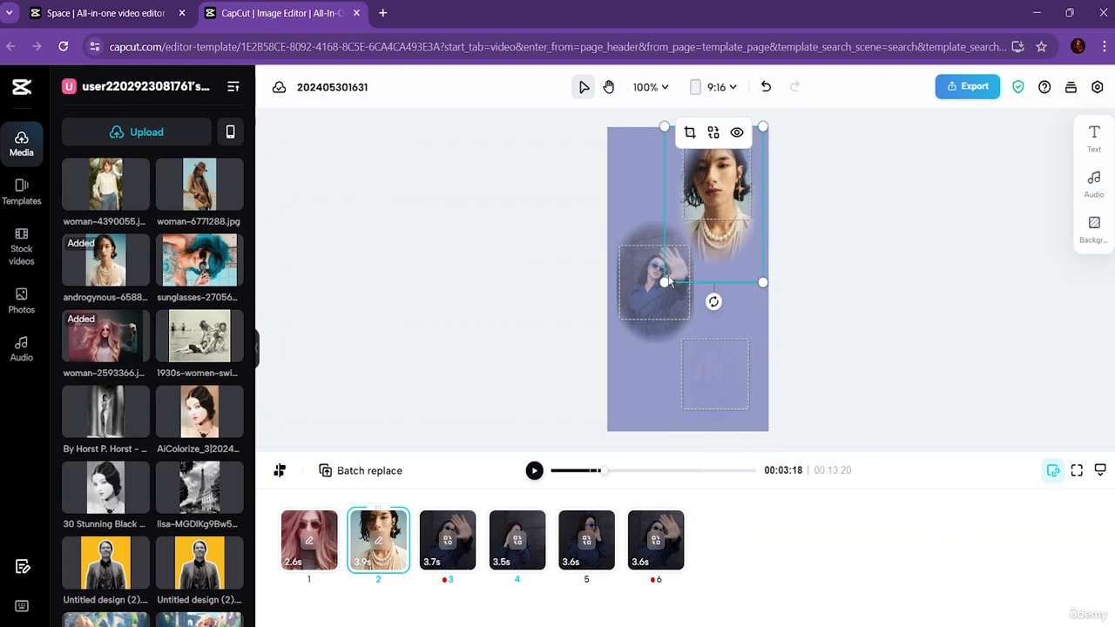
pyautogui.click(646, 294)
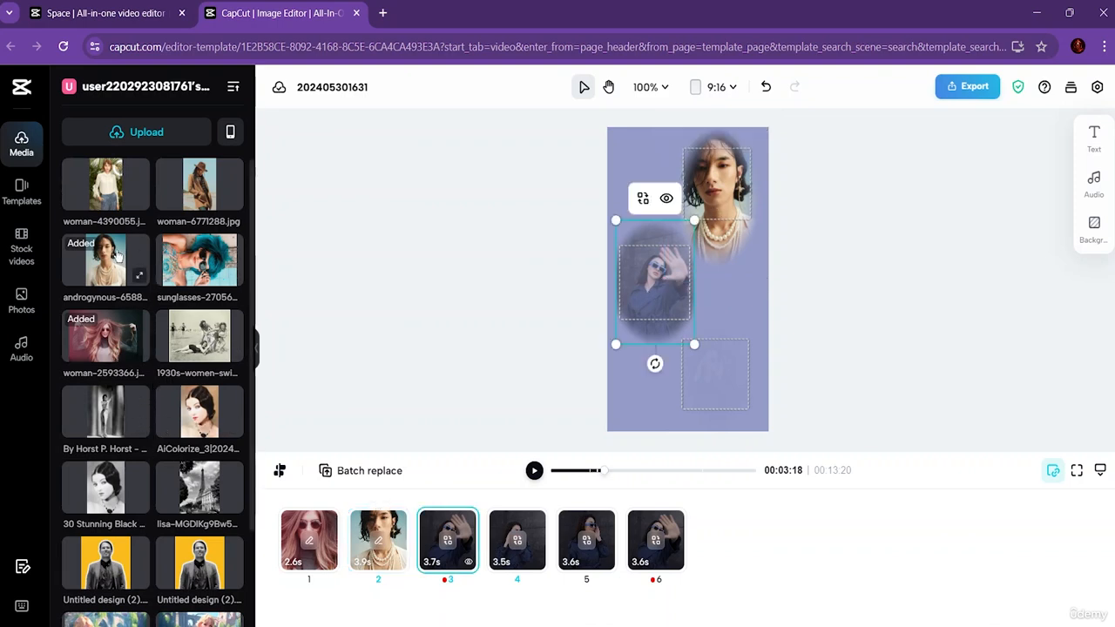
pyautogui.moveTo(221, 198); pyautogui.dragTo(654, 278)
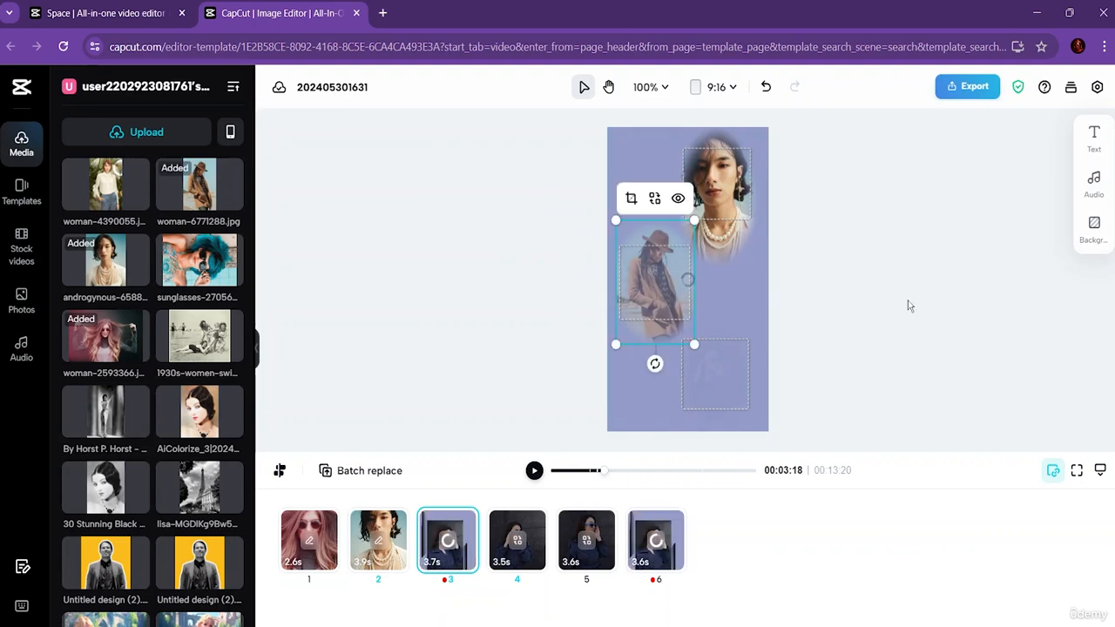
# Step: Replace clip 4, the lower slot of the collage scene, with the uploaded photo woman-4390055
pyautogui.click(399, 336)
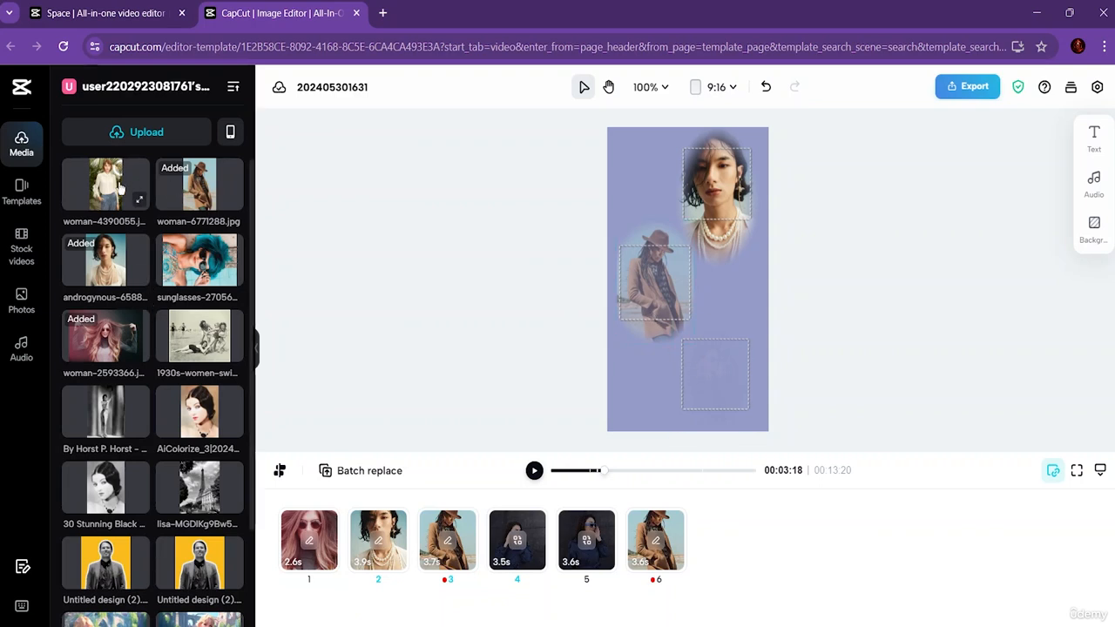
pyautogui.moveTo(108, 190); pyautogui.dragTo(724, 373)
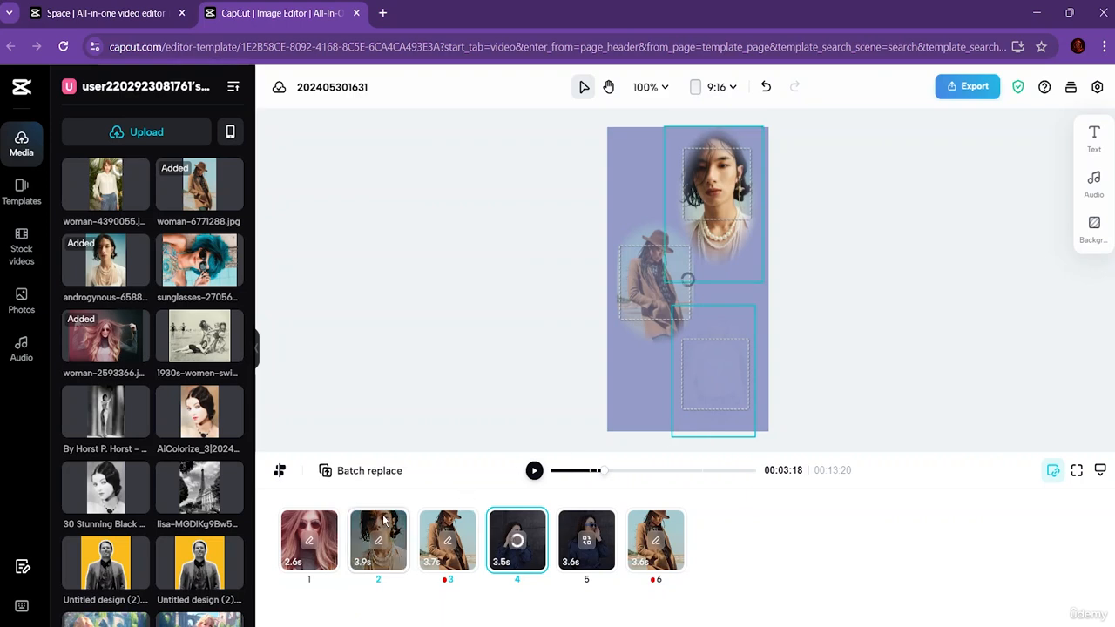
# Step: Replace clip 5, the SHOP NOW scene, with the uploaded sunglasses-27056 photo of the blue-haired woman
pyautogui.click(656, 547)
pyautogui.click(587, 555)
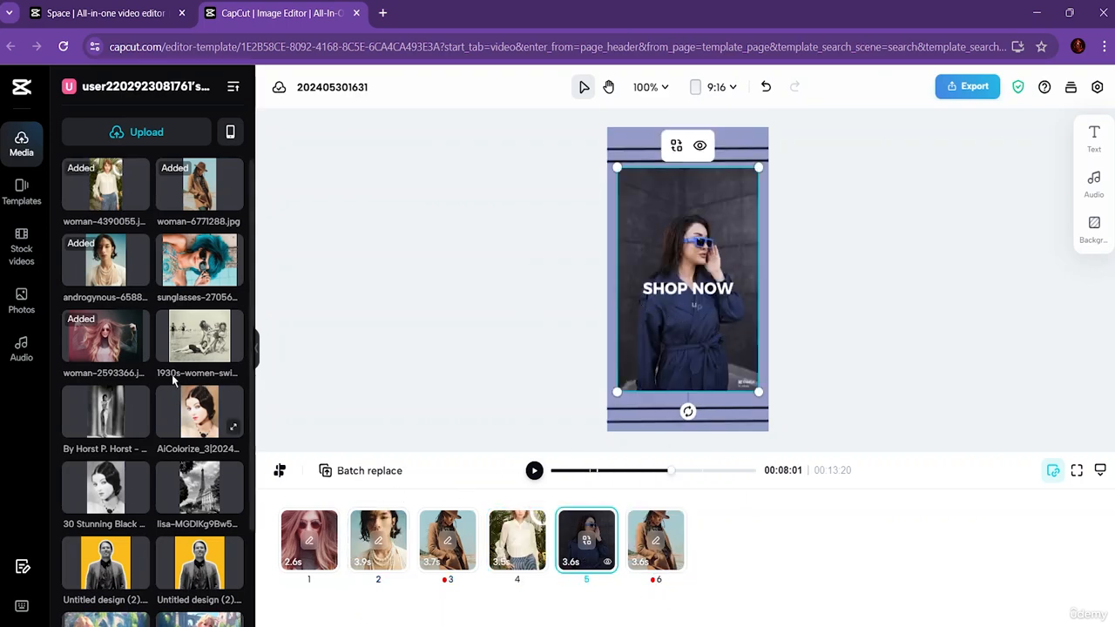
pyautogui.moveTo(202, 272); pyautogui.dragTo(642, 317)
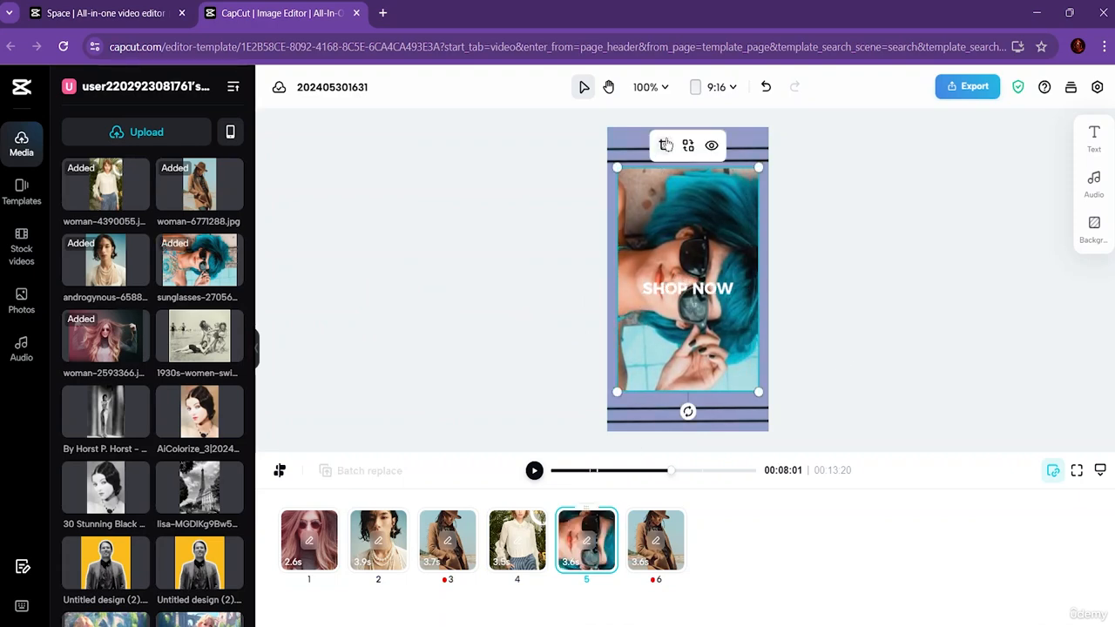
# Step: Try rotating the photo in clip 5 to -86° and -72° while cropping it, and reset the crop
pyautogui.click(665, 146)
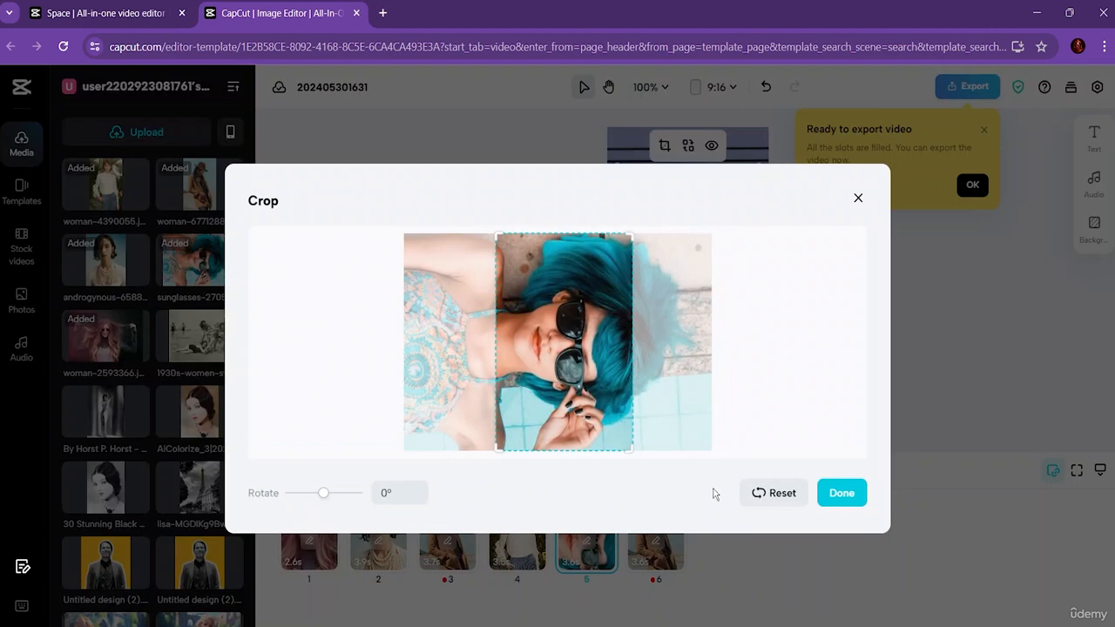
pyautogui.moveTo(318, 493); pyautogui.dragTo(308, 494)
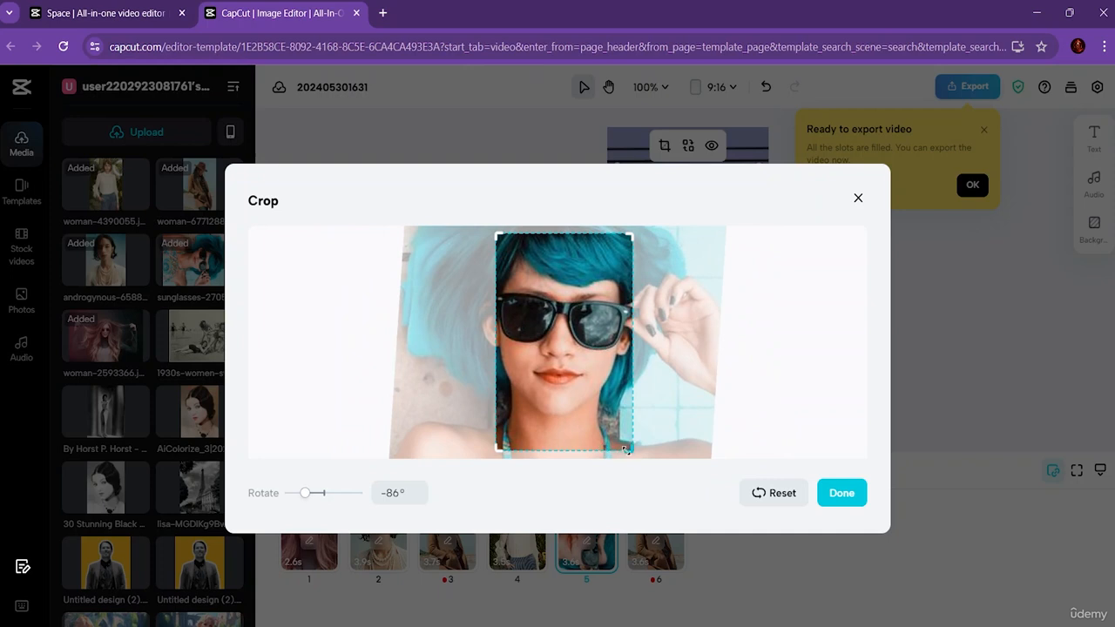
pyautogui.moveTo(626, 451)
pyautogui.mouseDown()
pyautogui.moveTo(655, 491)
pyautogui.moveTo(624, 447)
pyautogui.mouseUp()
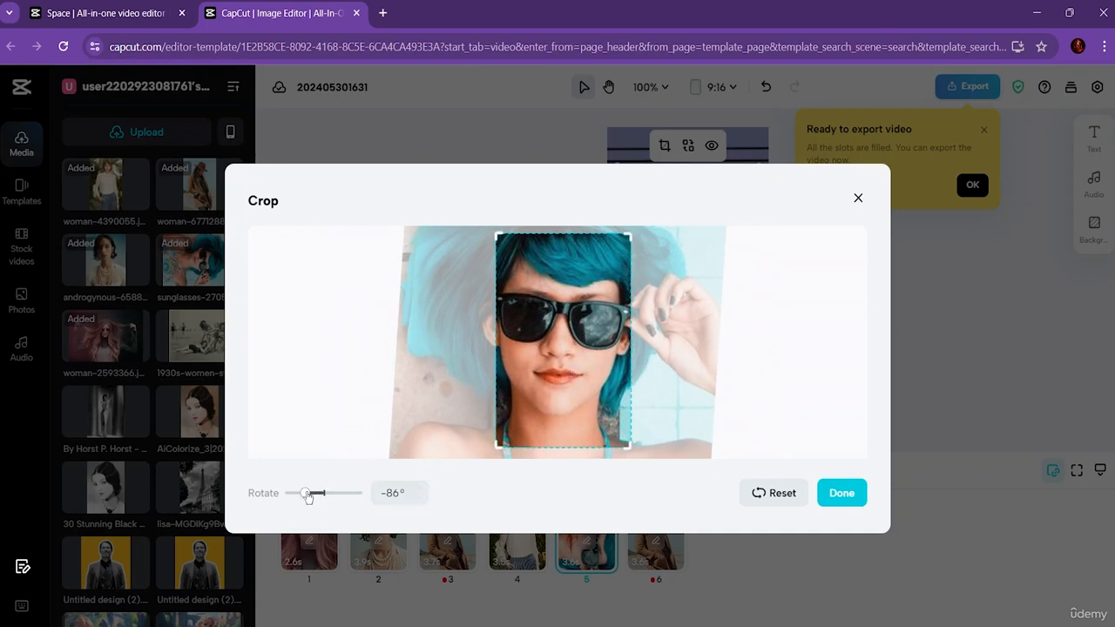
pyautogui.moveTo(307, 495); pyautogui.dragTo(311, 494)
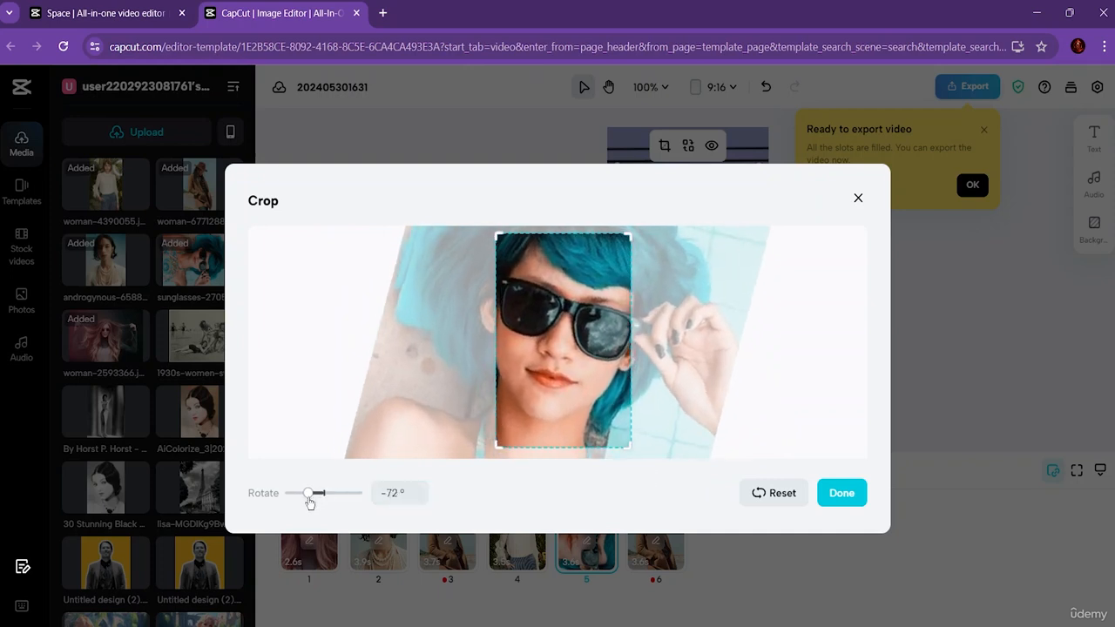
pyautogui.click(781, 495)
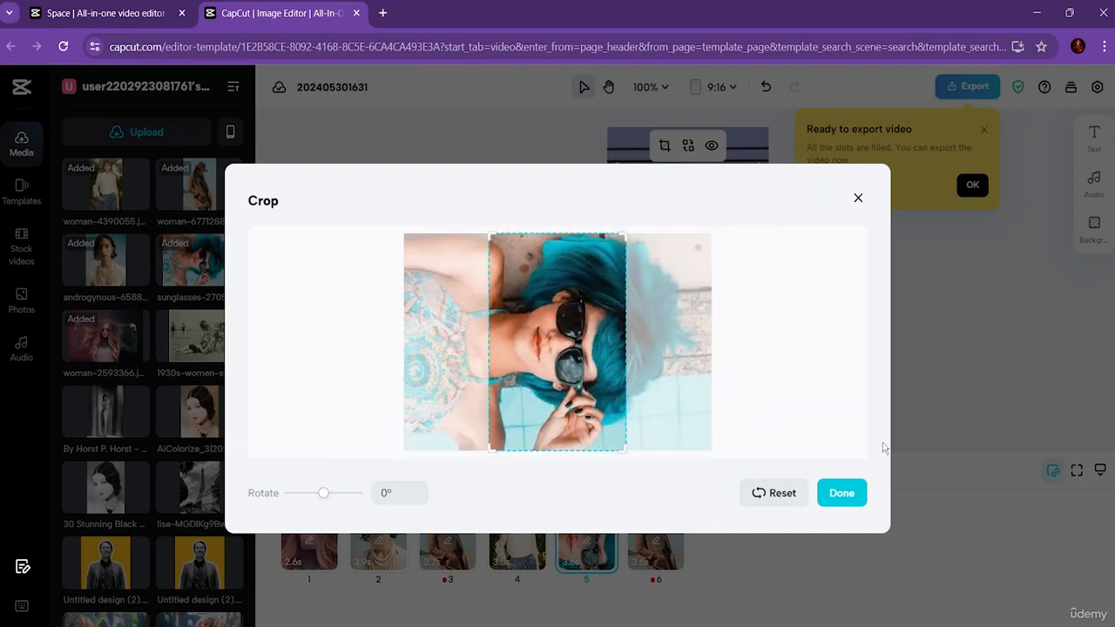
pyautogui.click(842, 494)
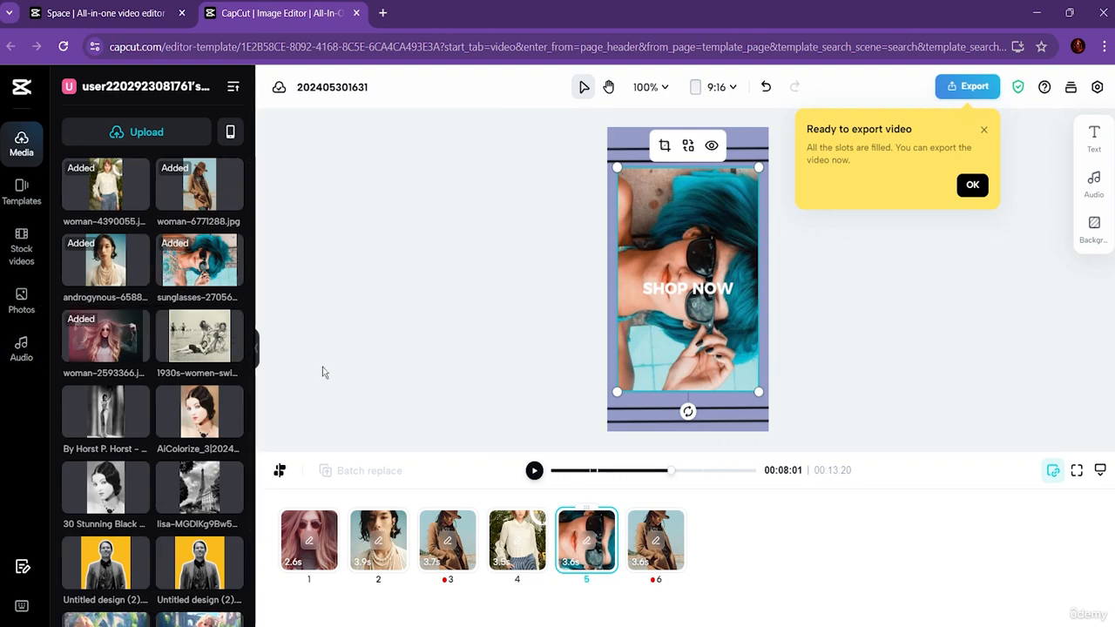
# Step: Replace clip 5 with the uploaded AiColorize_3 portrait and clip 6 with the sunglasses-27056 photo
pyautogui.moveTo(216, 411); pyautogui.dragTo(720, 246)
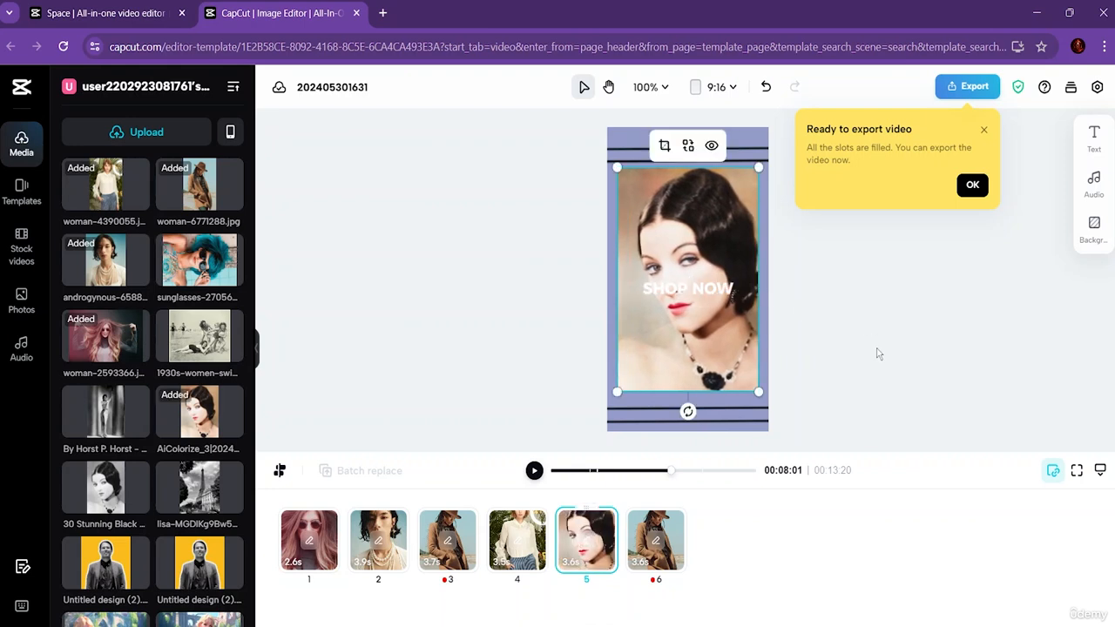
pyautogui.click(666, 547)
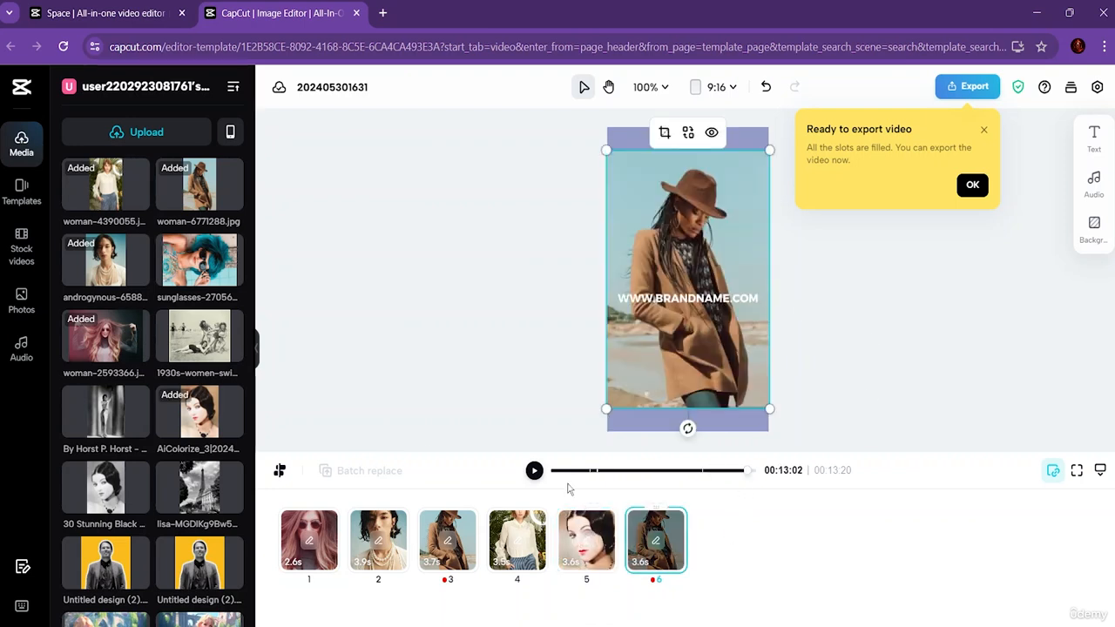
pyautogui.moveTo(194, 277); pyautogui.dragTo(684, 296)
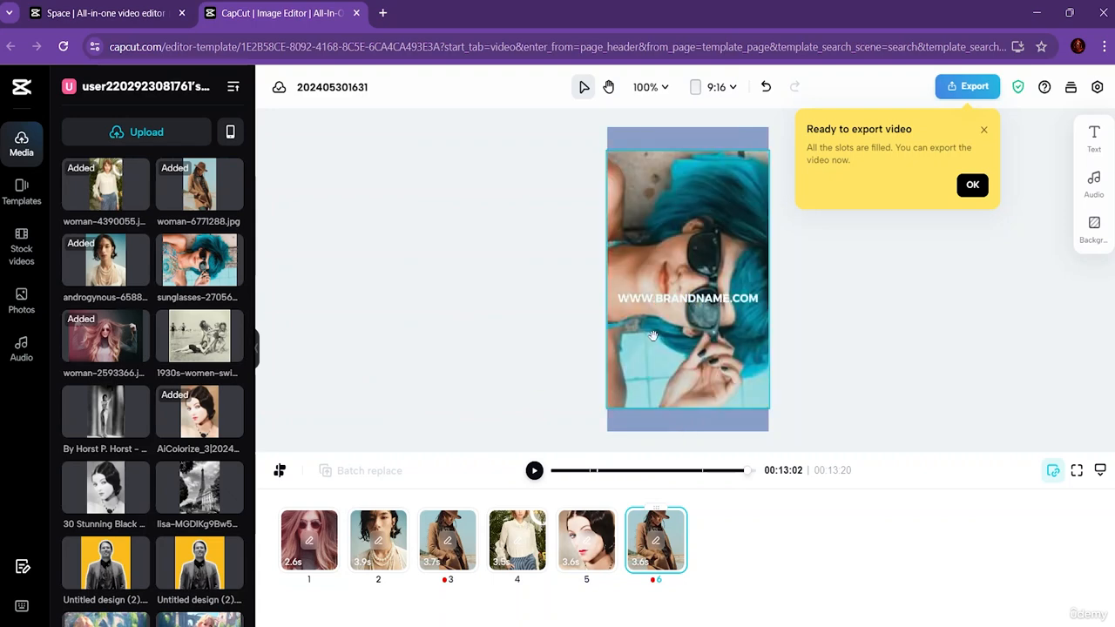
pyautogui.click(888, 376)
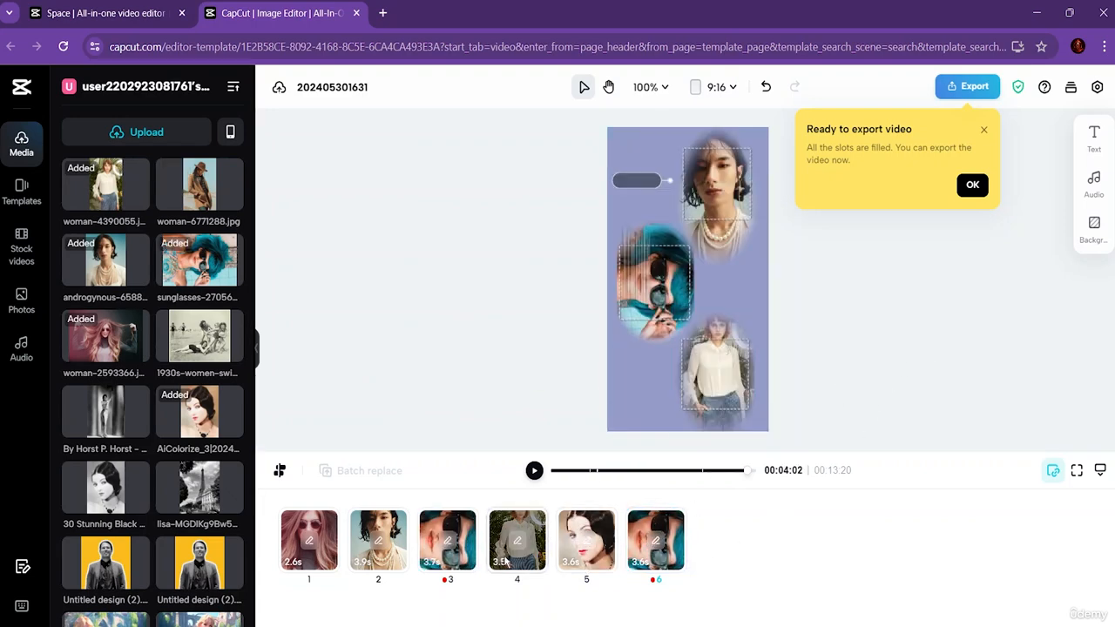
# Step: Rotate the blue-haired woman's photo in clip 3 of the collage scene so her face is upright
pyautogui.click(451, 557)
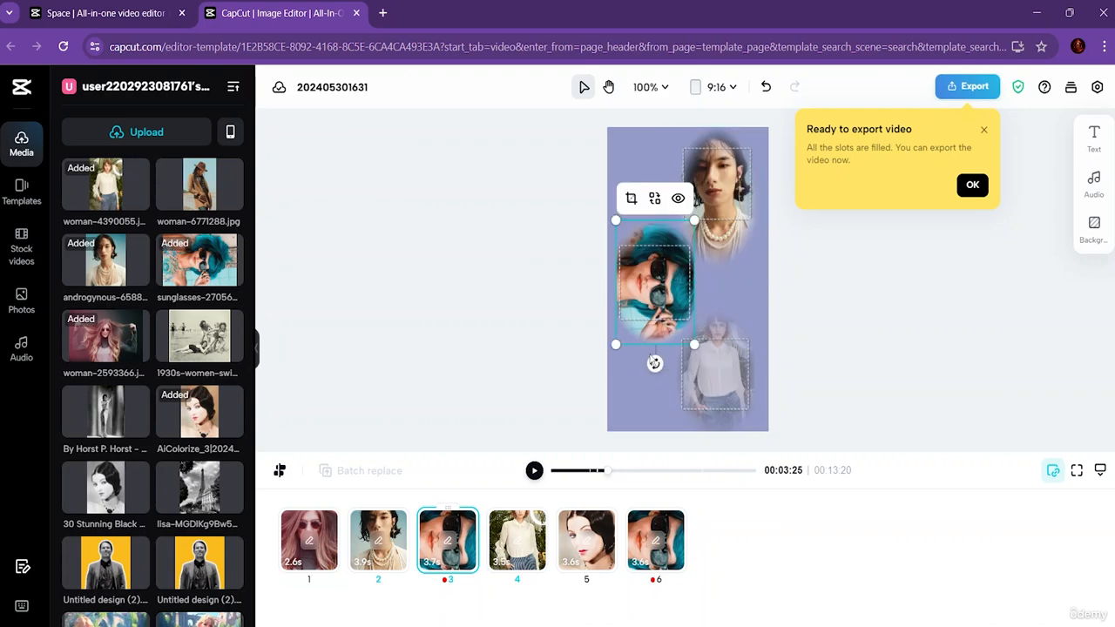
pyautogui.moveTo(655, 363); pyautogui.dragTo(674, 301)
pyautogui.click(995, 298)
# Step: Rotate the photo in clip 6 upright, scale it to about the canvas width and reposition it on the vertical centre line
pyautogui.click(639, 562)
pyautogui.moveTo(687, 429); pyautogui.dragTo(784, 285)
pyautogui.moveTo(808, 366); pyautogui.dragTo(759, 346)
pyautogui.moveTo(565, 336); pyautogui.dragTo(623, 330)
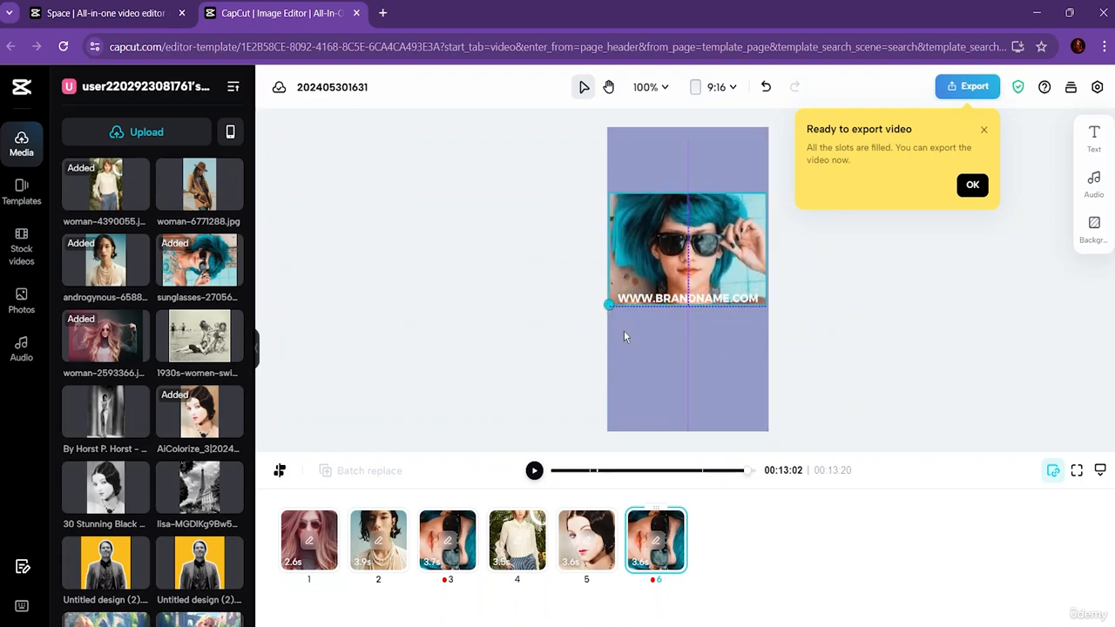
pyautogui.moveTo(681, 270); pyautogui.dragTo(687, 346)
pyautogui.click(899, 400)
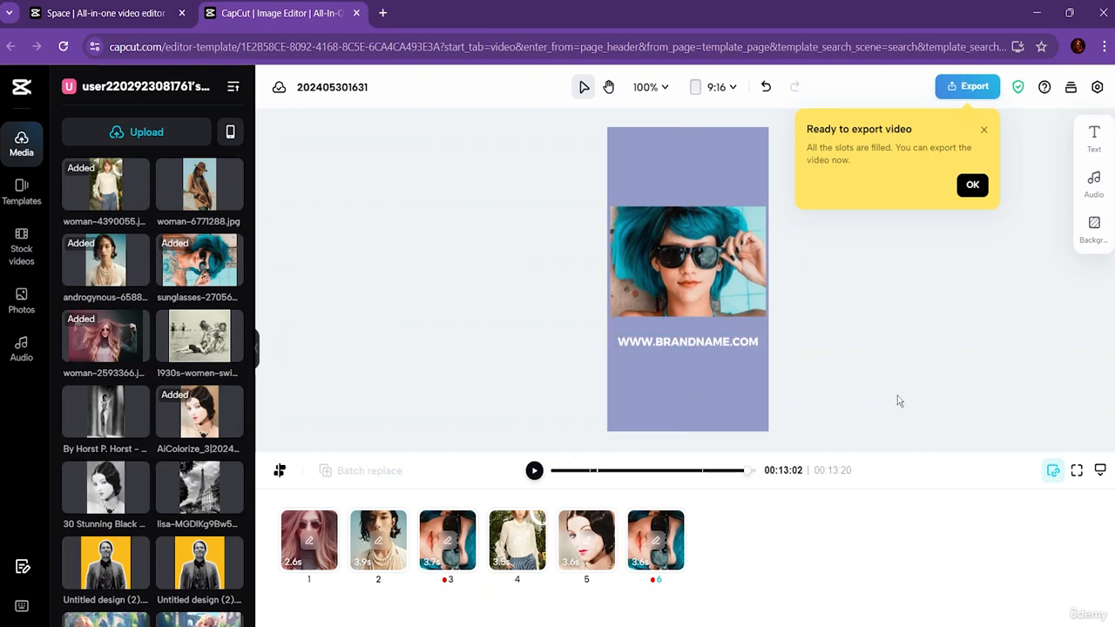
# Step: Change the BRAND NAME title in the clip 1 scene to "Rumana"
pyautogui.click(318, 557)
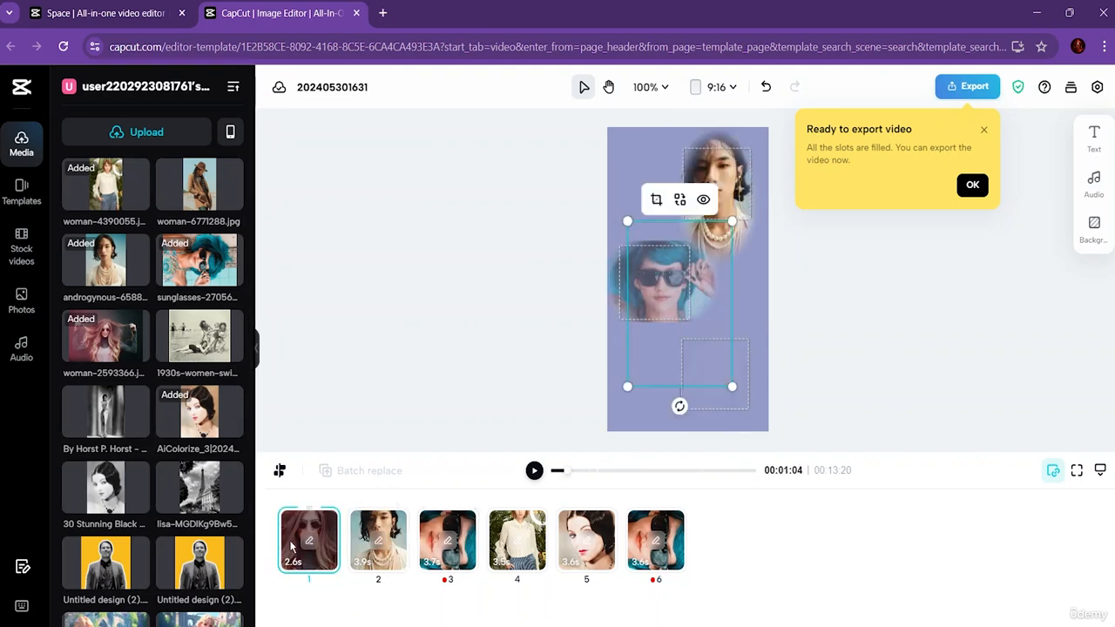
pyautogui.click(684, 164)
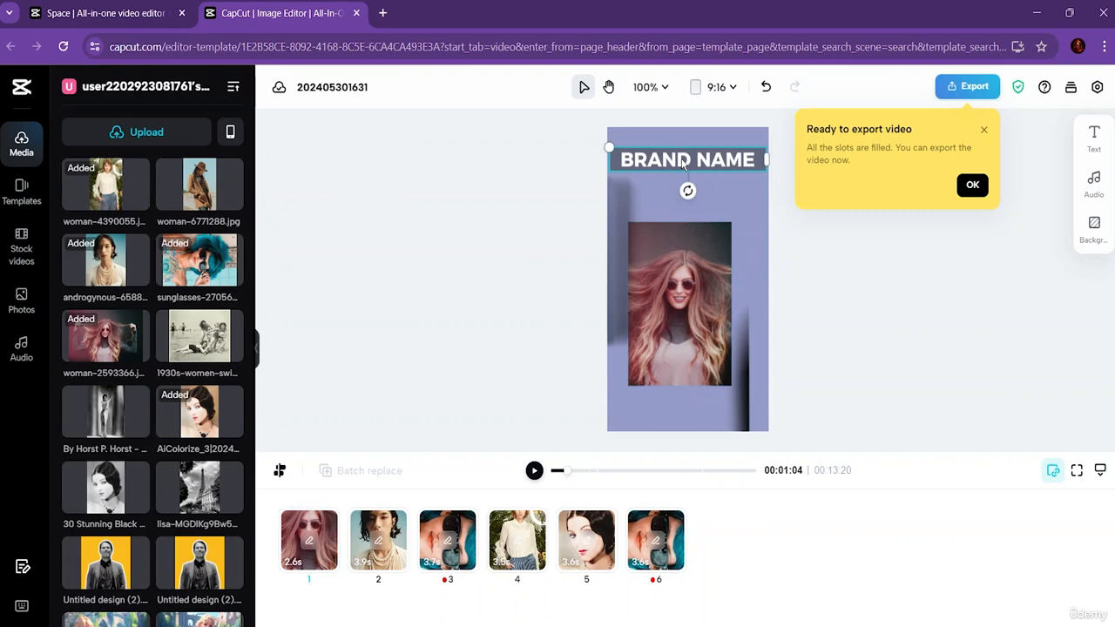
pyautogui.doubleClick(714, 163)
pyautogui.write('rumana')
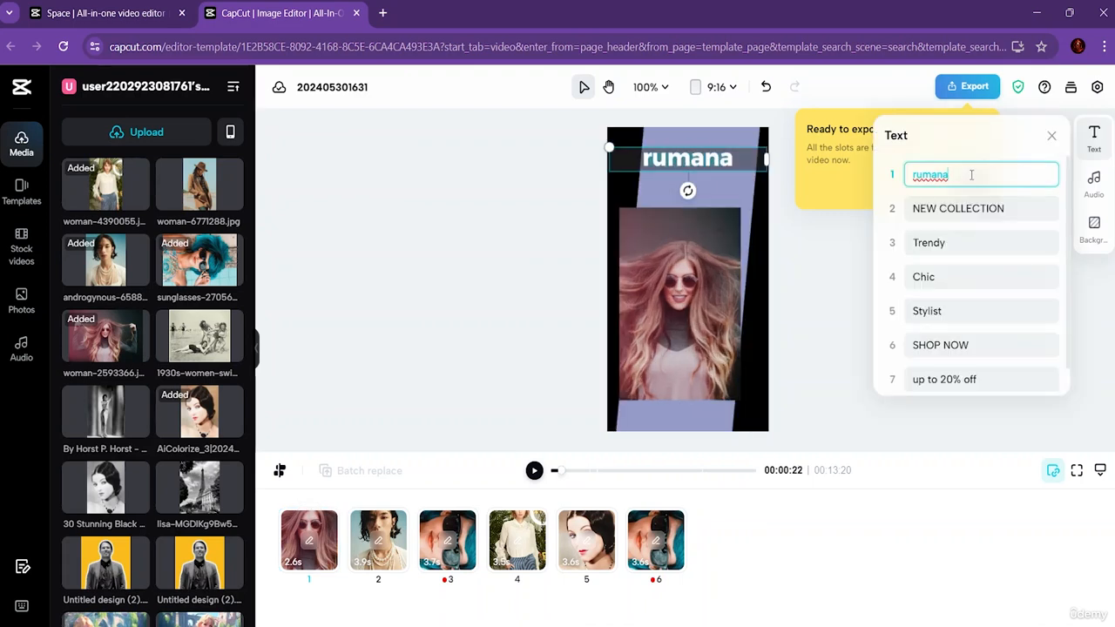
pyautogui.press('BackSpace')
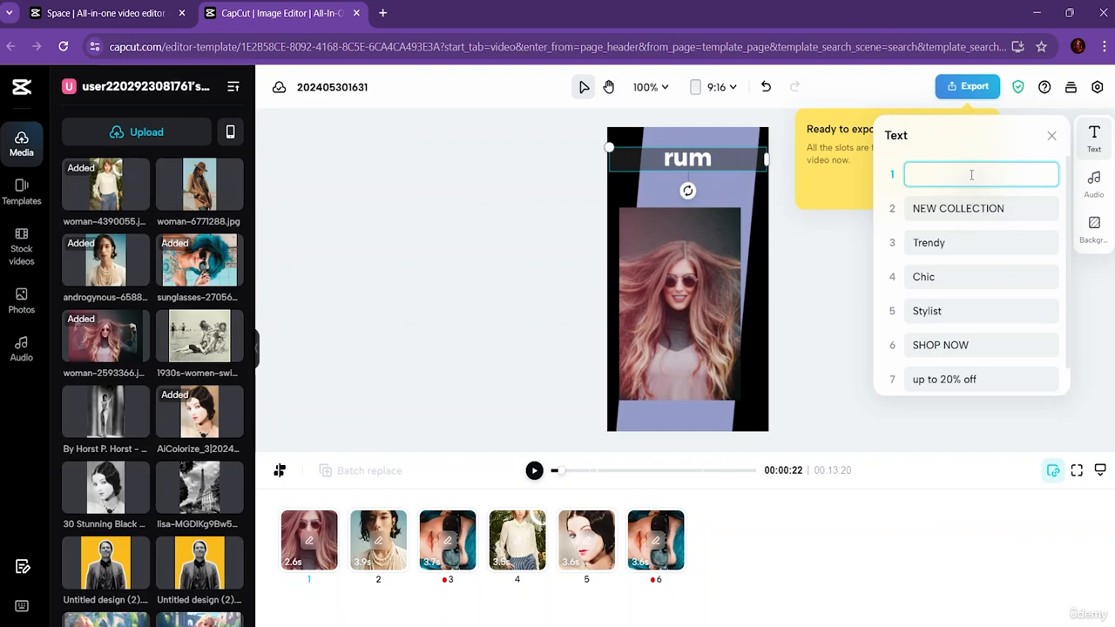
pyautogui.write('Ruman')
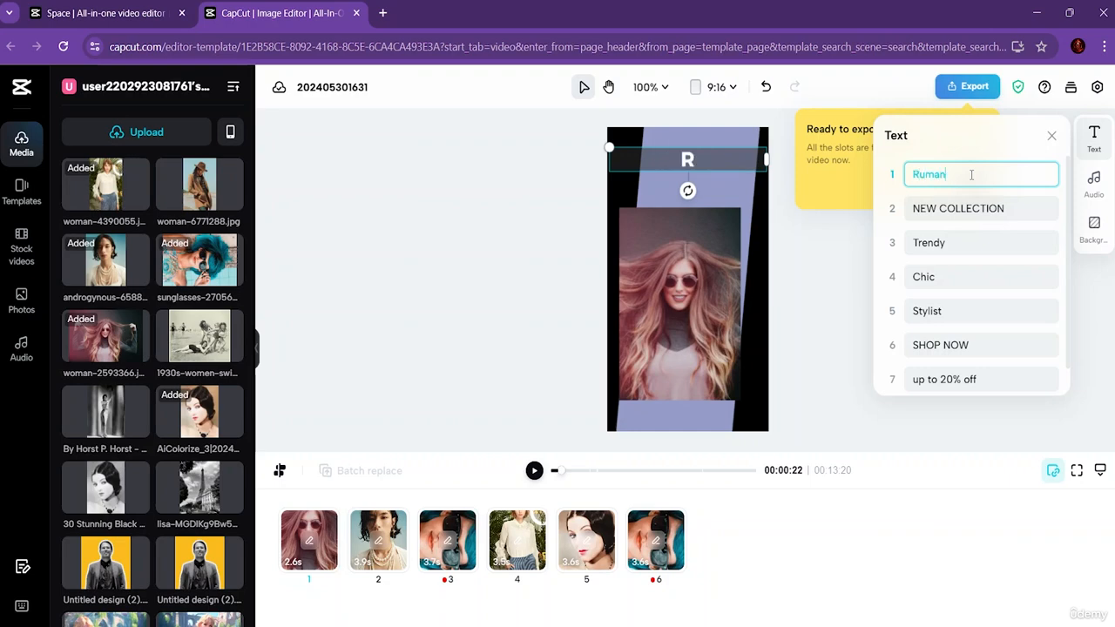
pyautogui.write('a')
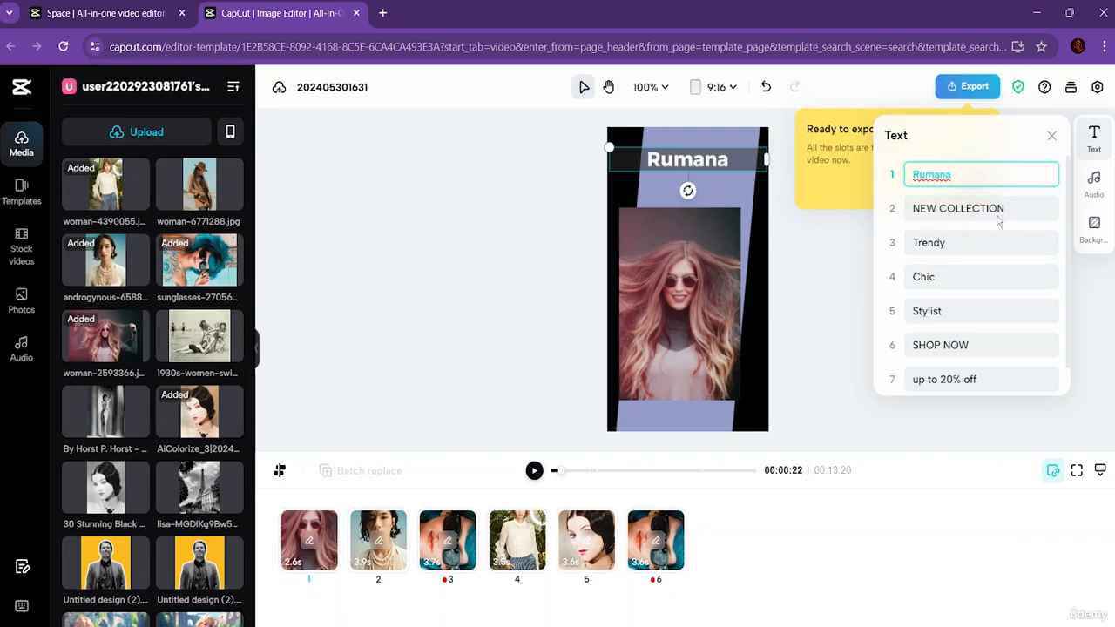
# Step: Look over the template's other text lines, from NEW COLLECTION through Stylist and the discount line, in their scenes
pyautogui.click(1023, 212)
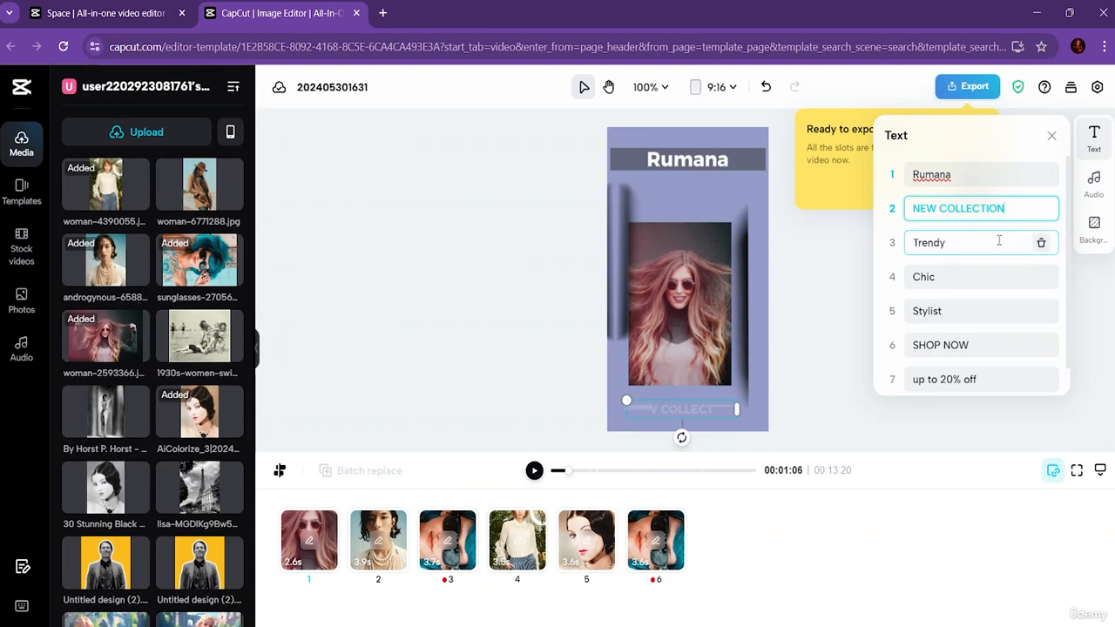
pyautogui.click(999, 242)
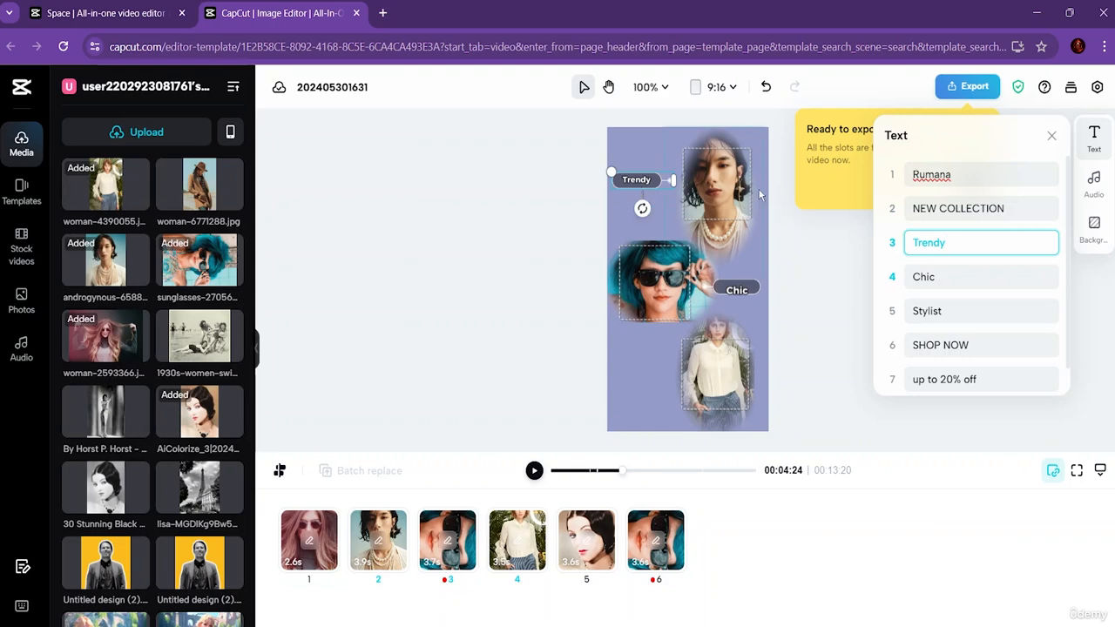
pyautogui.click(945, 276)
pyautogui.click(951, 314)
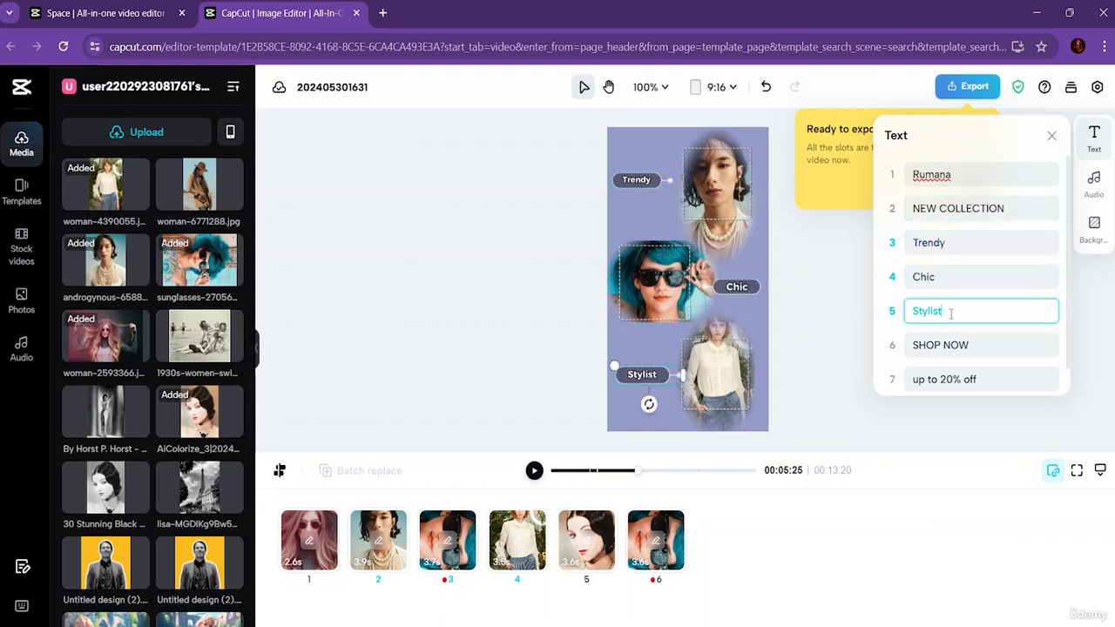
pyautogui.scroll(-1, 983, 323)
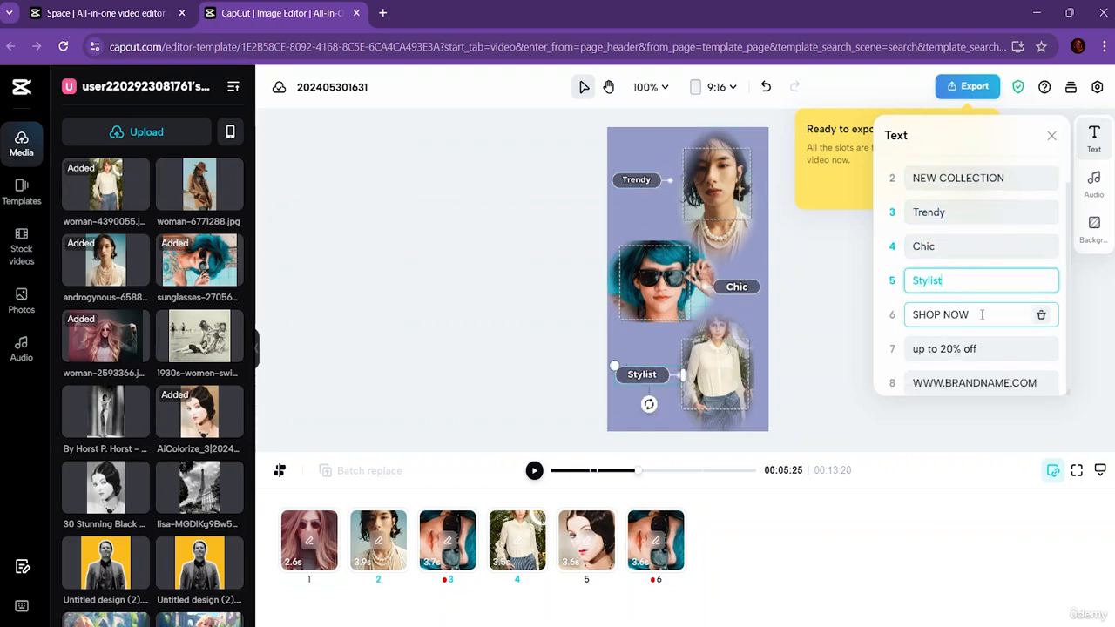
pyautogui.click(985, 346)
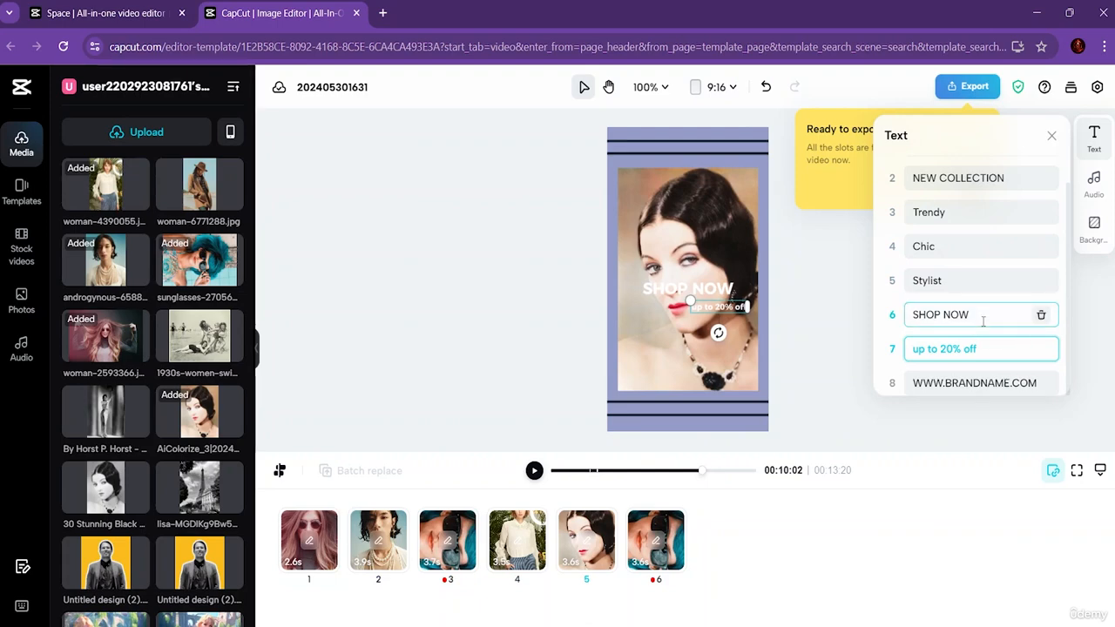
# Step: Change the SHOP NOW text in the clip 5 scene to "ORDER Now"
pyautogui.doubleClick(982, 319)
pyautogui.press('BackSpace')
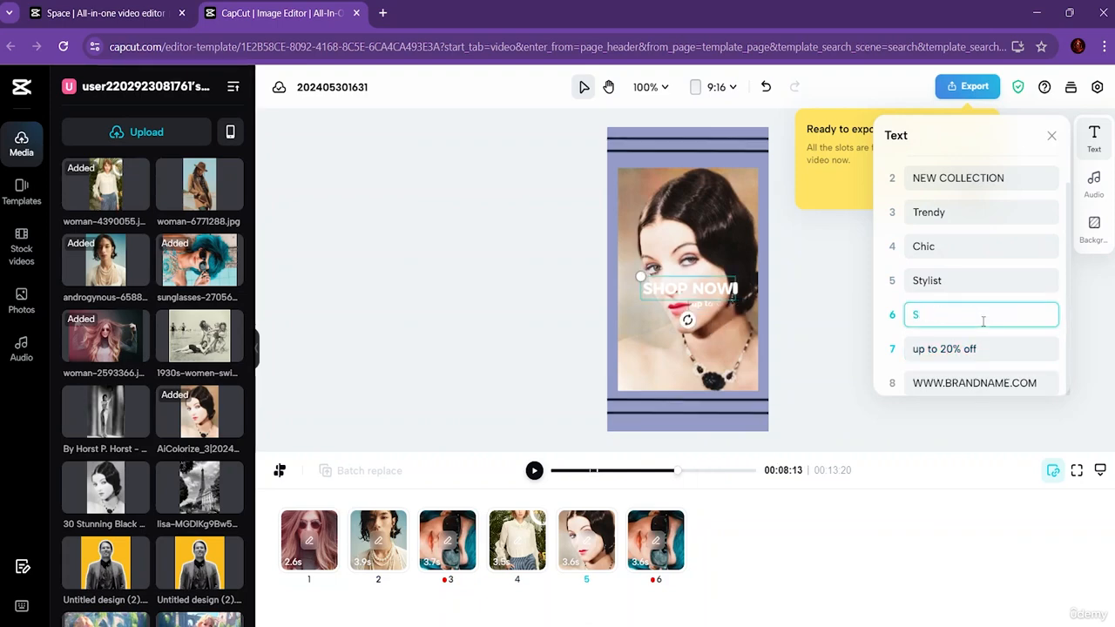
pyautogui.press('BackSpace')
pyautogui.write('O')
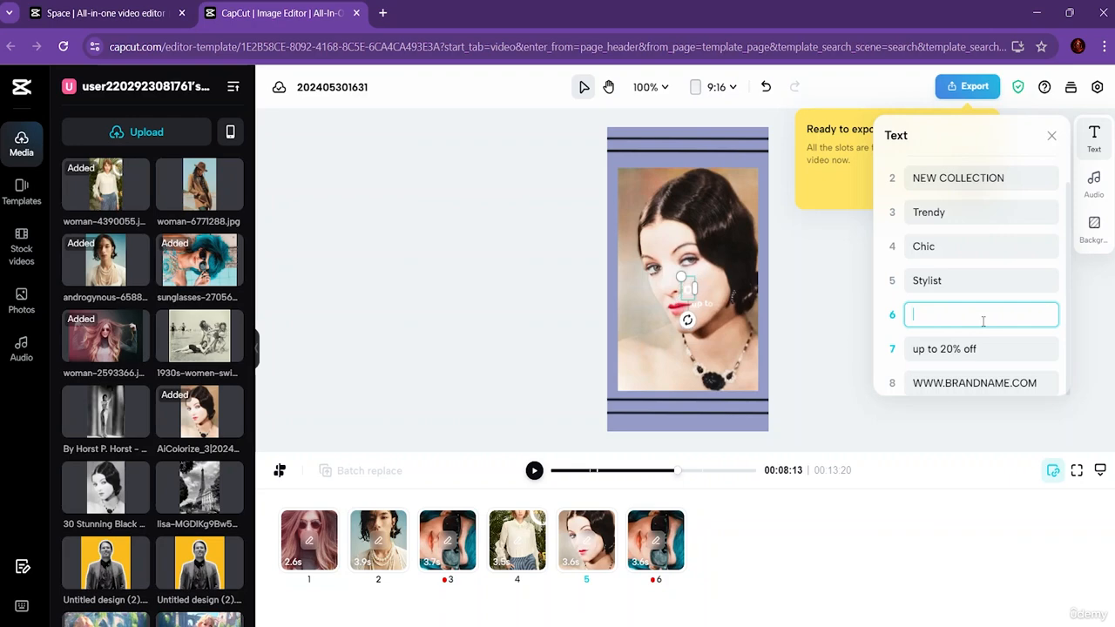
pyautogui.write('RDER ')
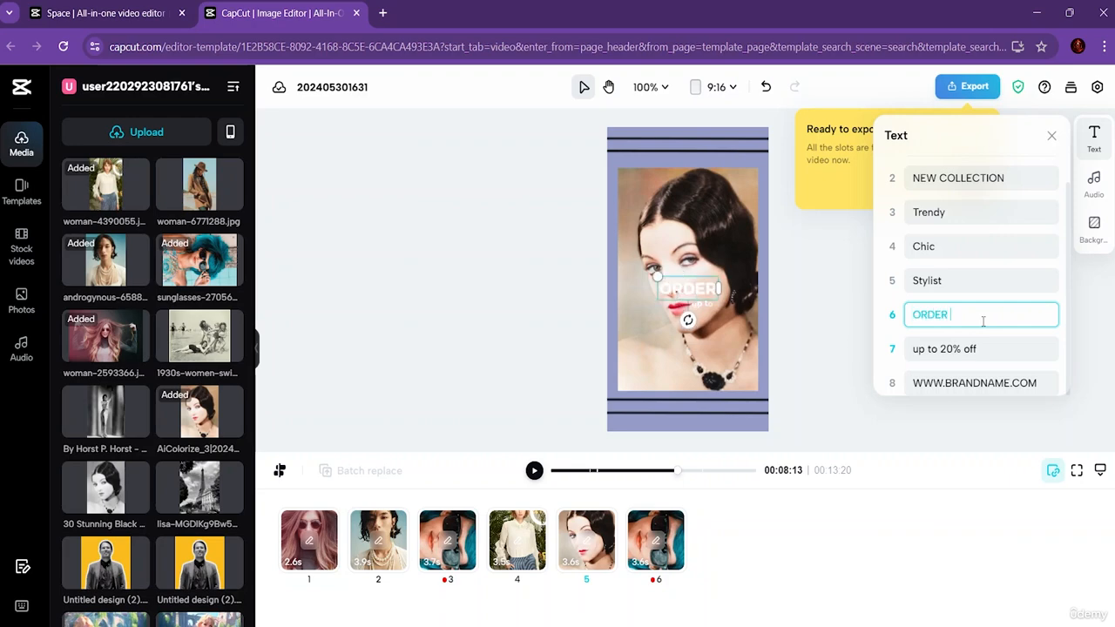
pyautogui.write('Now')
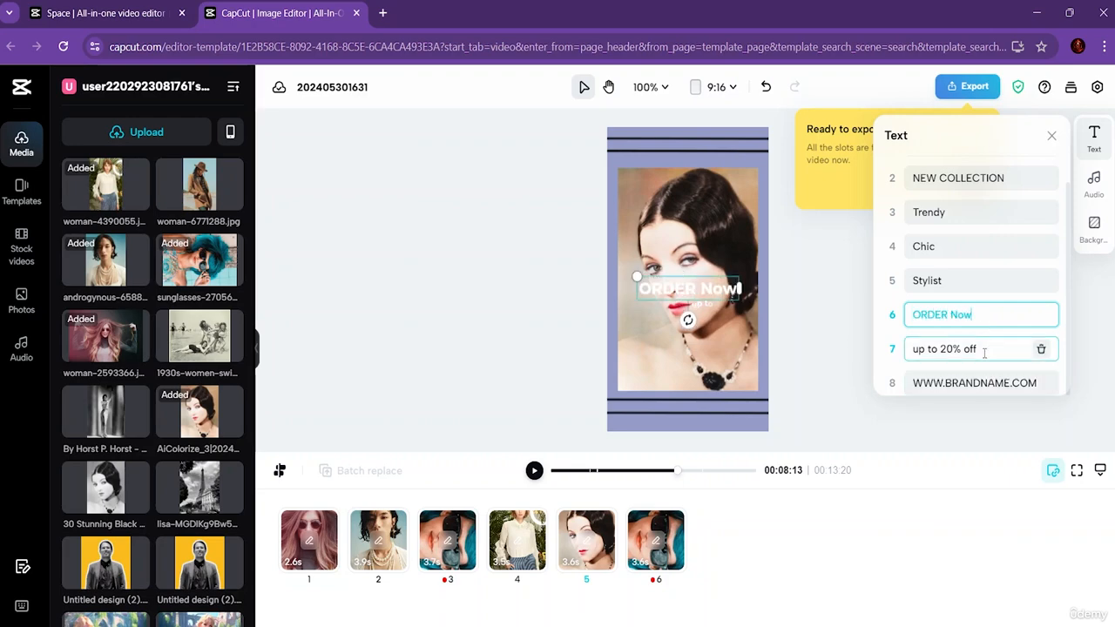
pyautogui.click(984, 352)
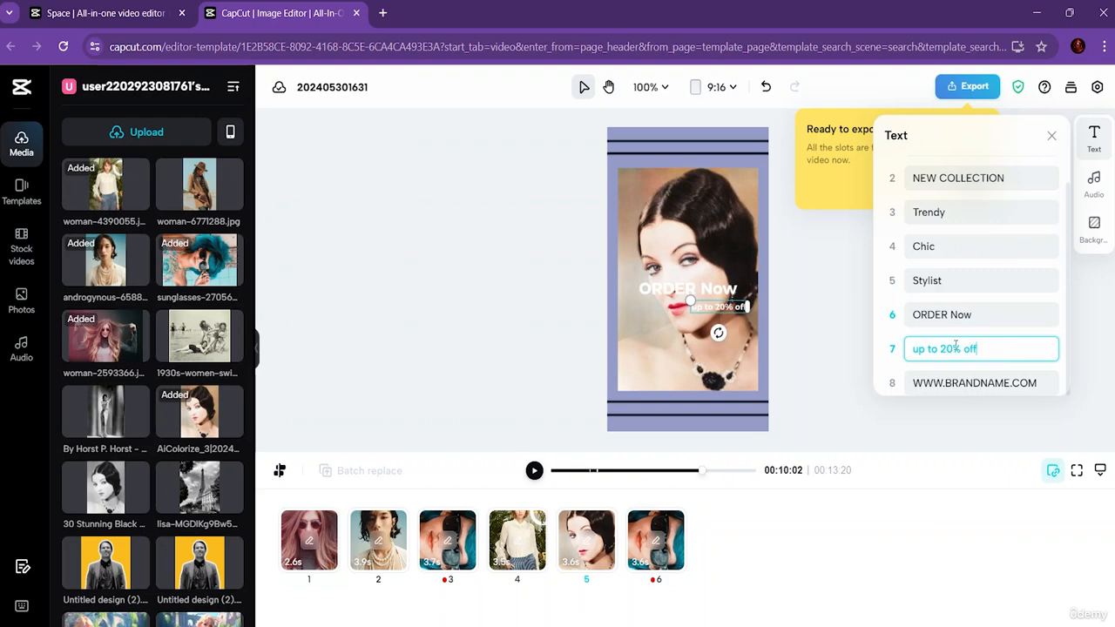
pyautogui.doubleClick(975, 383)
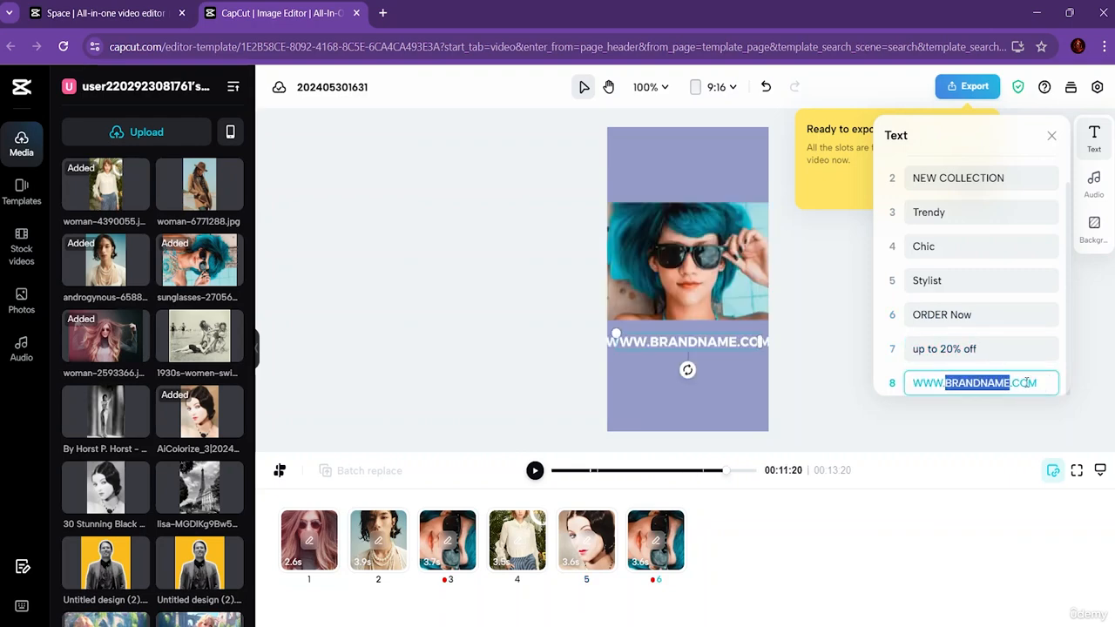
pyautogui.write('RUMANA')
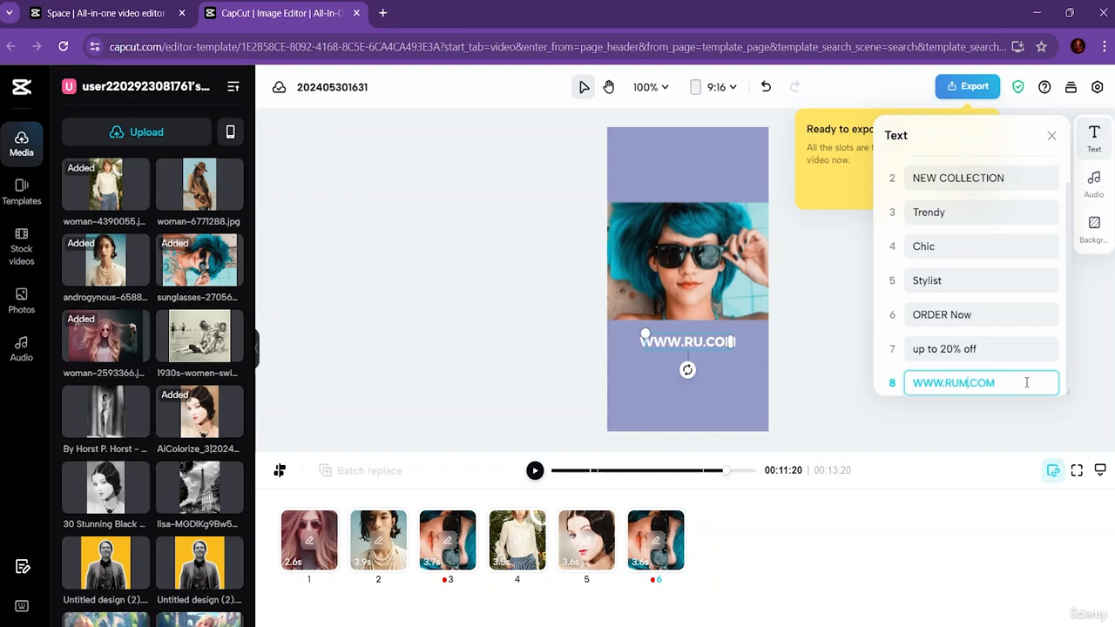
# Step: Retype the brand title in the clip 1 scene in capitals as "RUMANA"
pyautogui.scroll(1, 1027, 357)
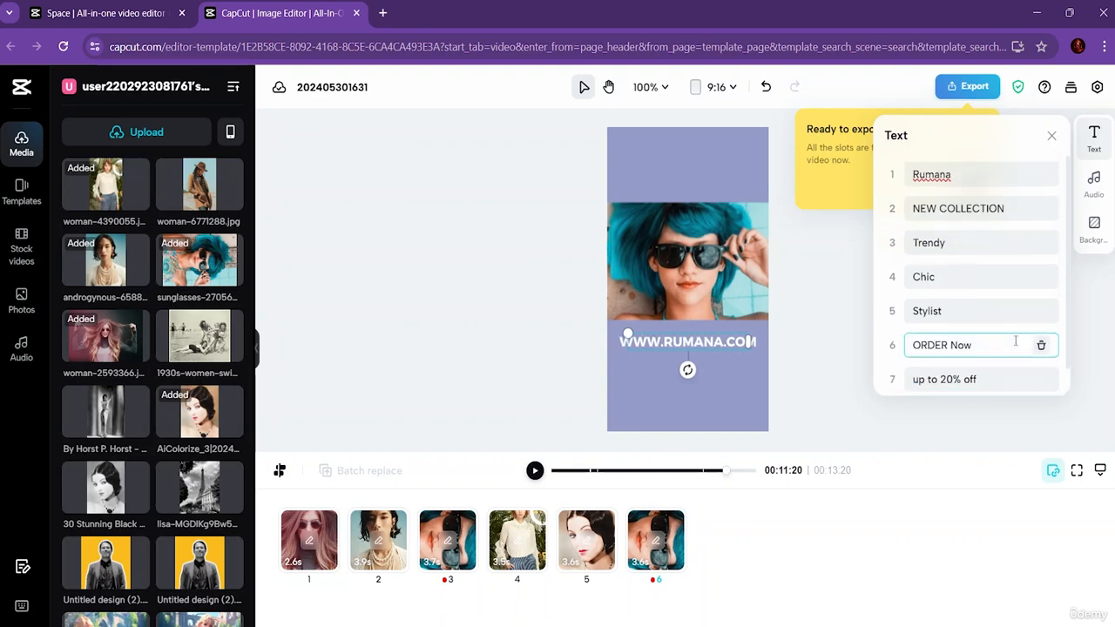
pyautogui.click(958, 175)
pyautogui.moveTo(958, 175); pyautogui.dragTo(914, 175)
pyautogui.write('R')
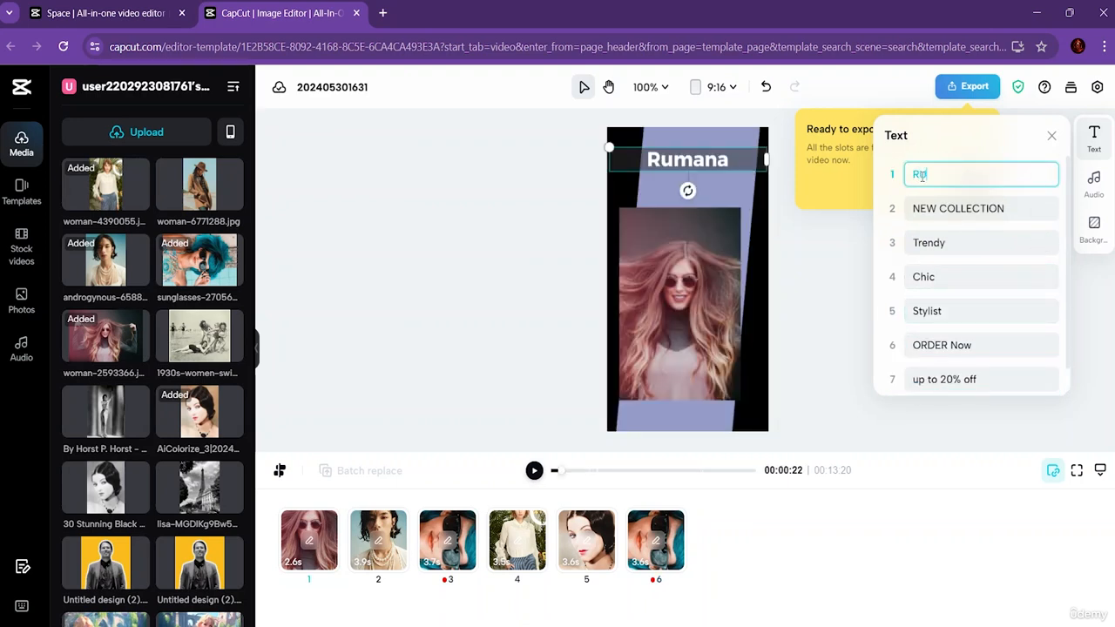
pyautogui.write('UMANA')
pyautogui.click(506, 279)
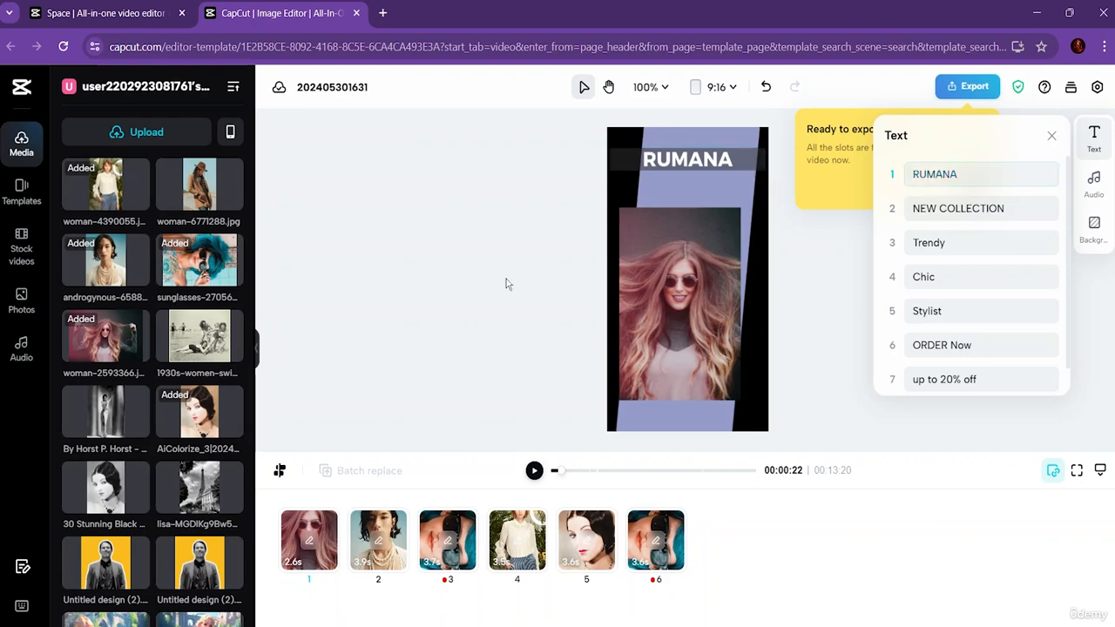
pyautogui.click(1051, 135)
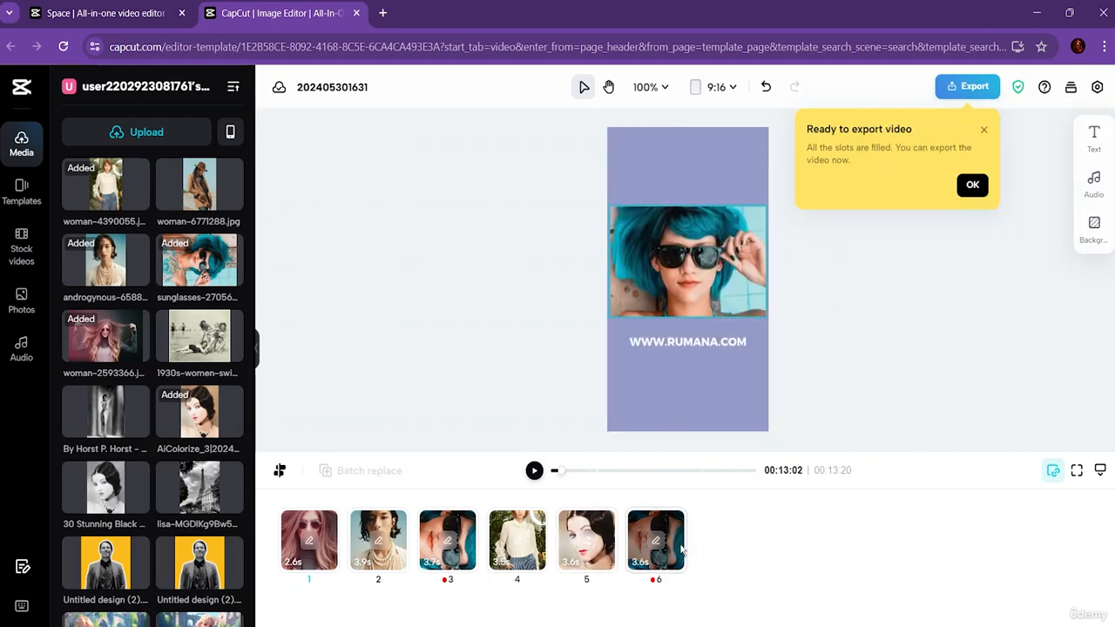
# Step: Move the "ORDER Now" text in the clip 5 scene down to the lower edge of the woman's photo
pyautogui.click(655, 540)
pyautogui.click(607, 543)
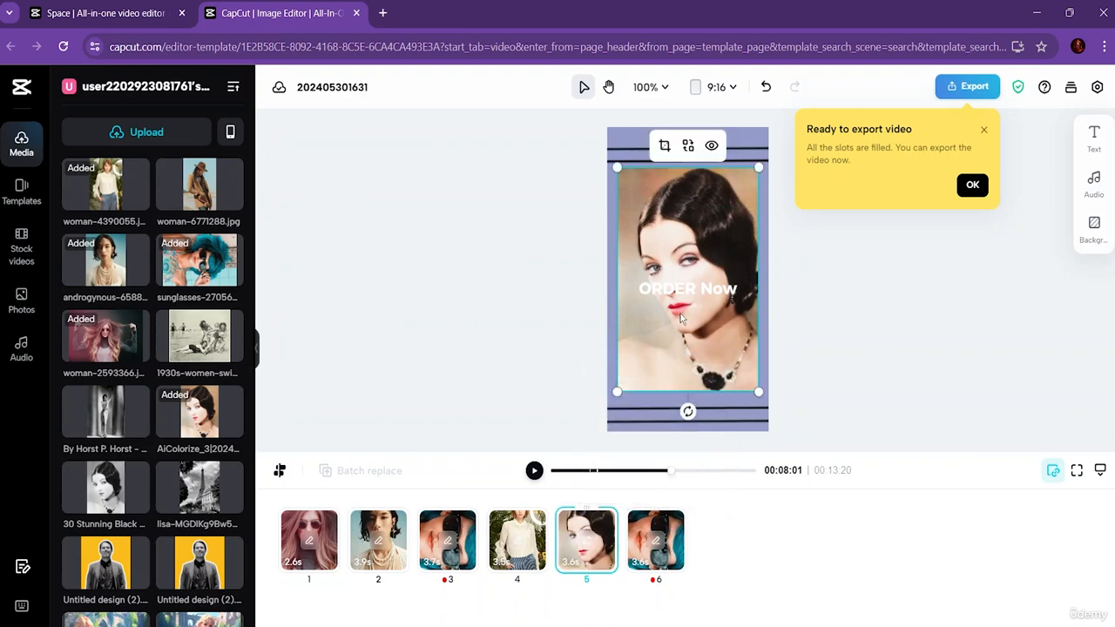
pyautogui.moveTo(696, 292); pyautogui.dragTo(697, 370)
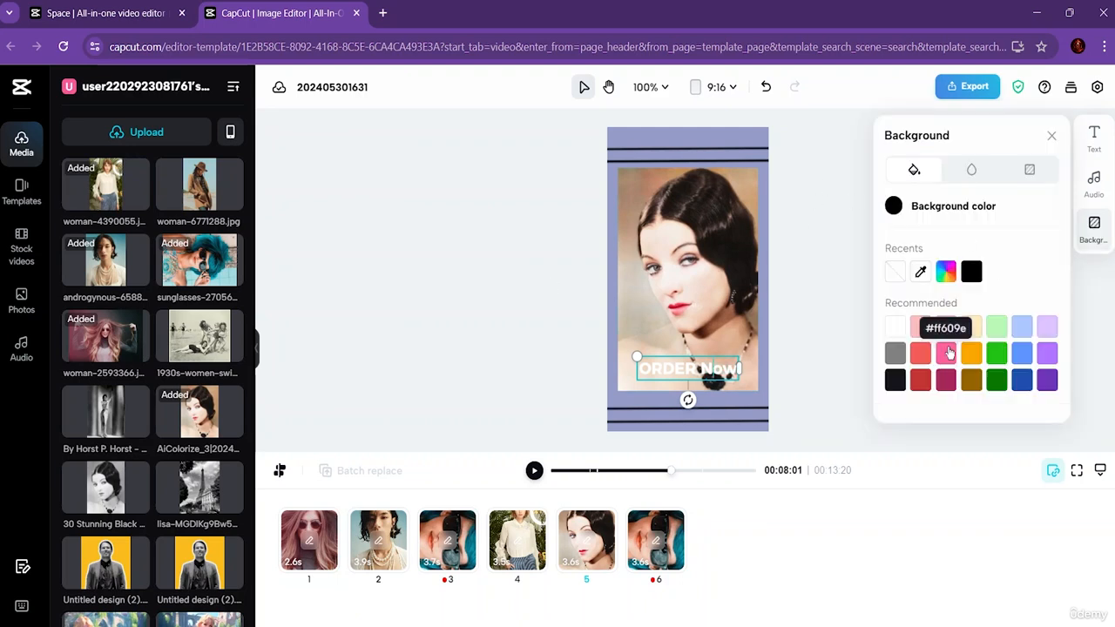
# Step: Set the video's background color to the recommended pink #ff609e
pyautogui.click(956, 349)
pyautogui.click(732, 140)
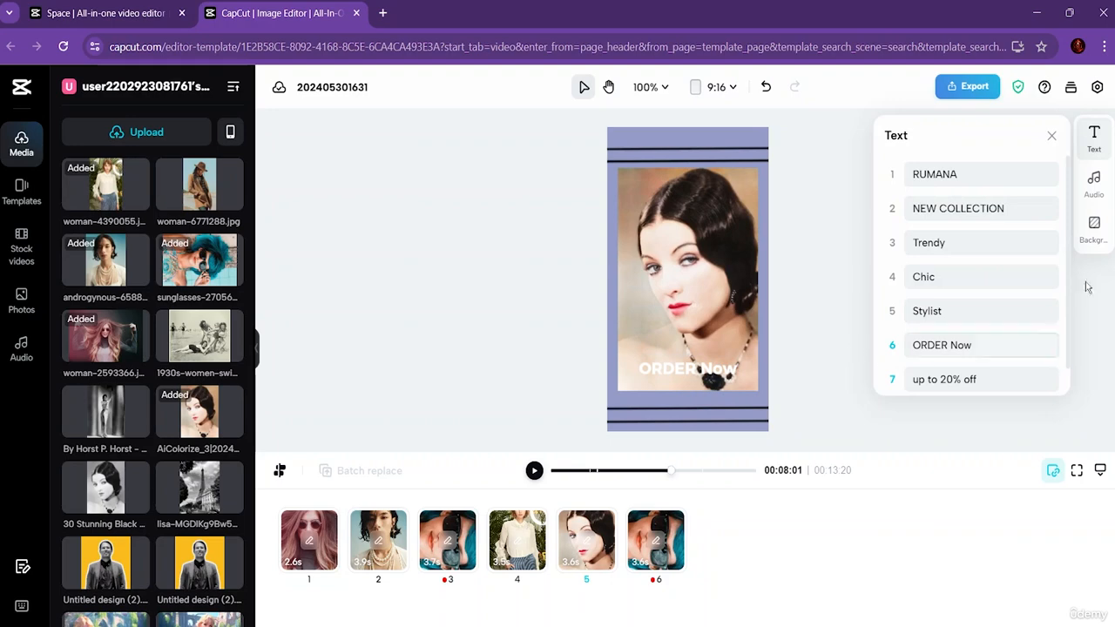
pyautogui.click(1094, 134)
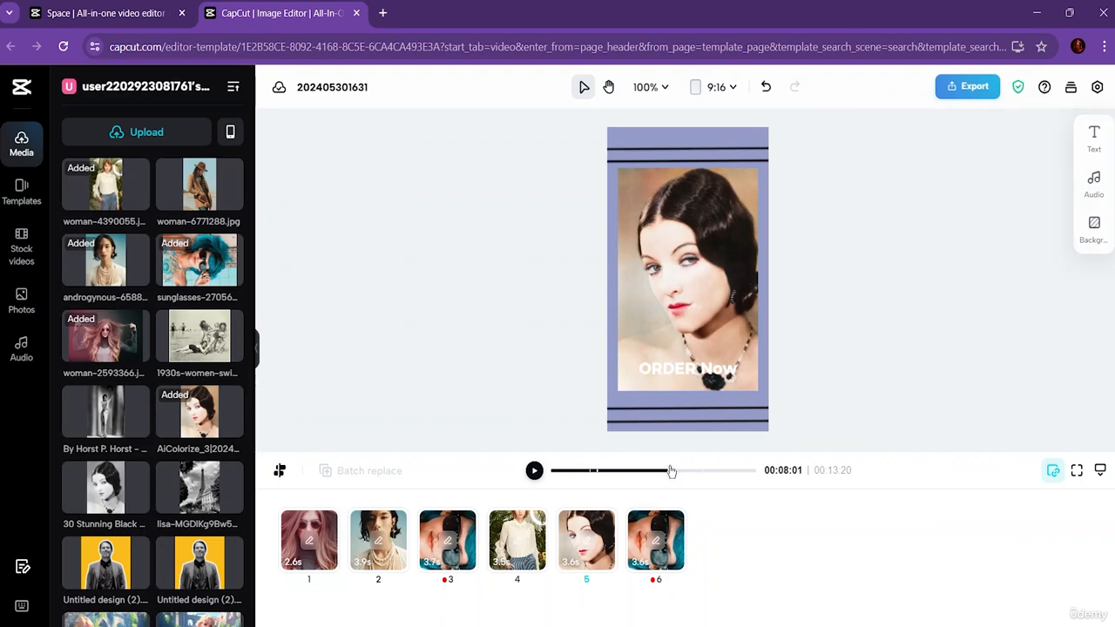
# Step: Play the whole edited video from the beginning to review it
pyautogui.moveTo(671, 471); pyautogui.dragTo(533, 471)
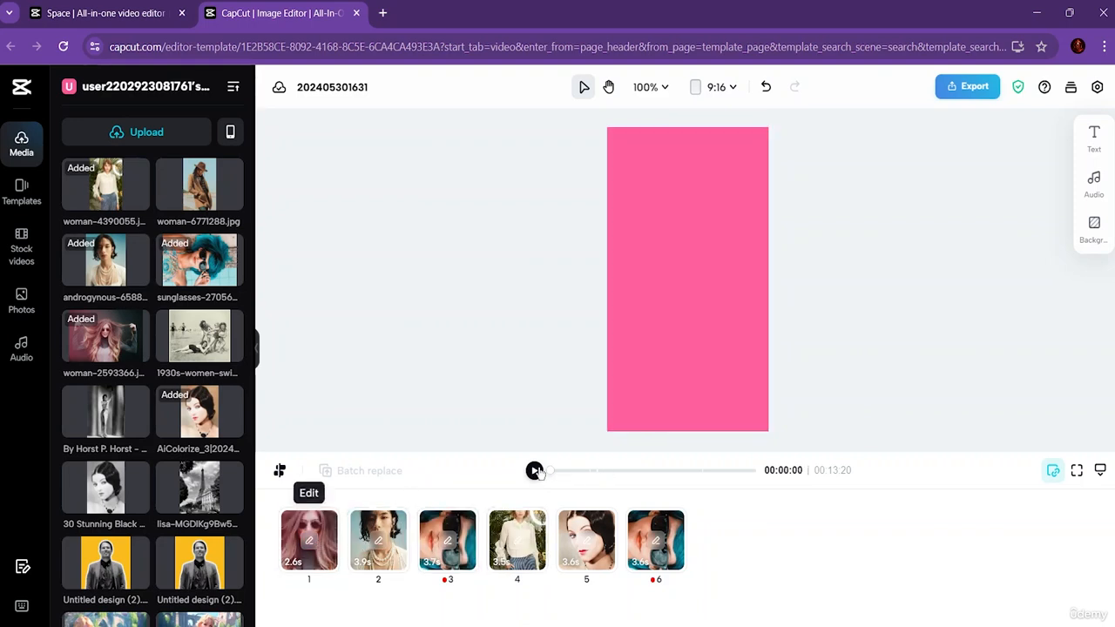
pyautogui.click(535, 470)
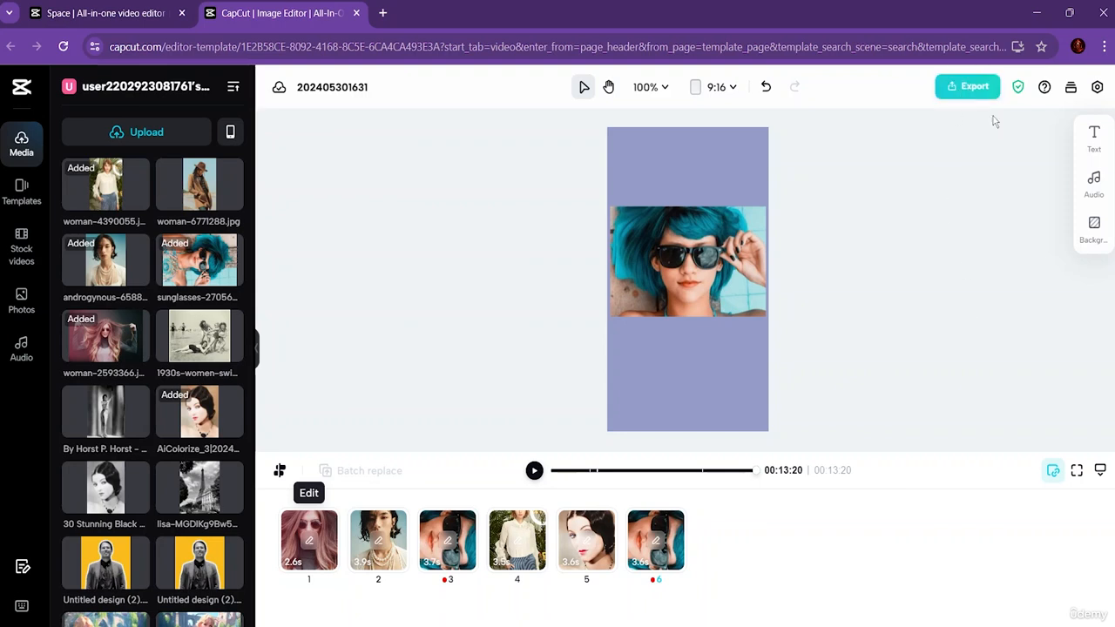
# Step: Choose to export the video as a download and name the file "Adds"
pyautogui.click(966, 87)
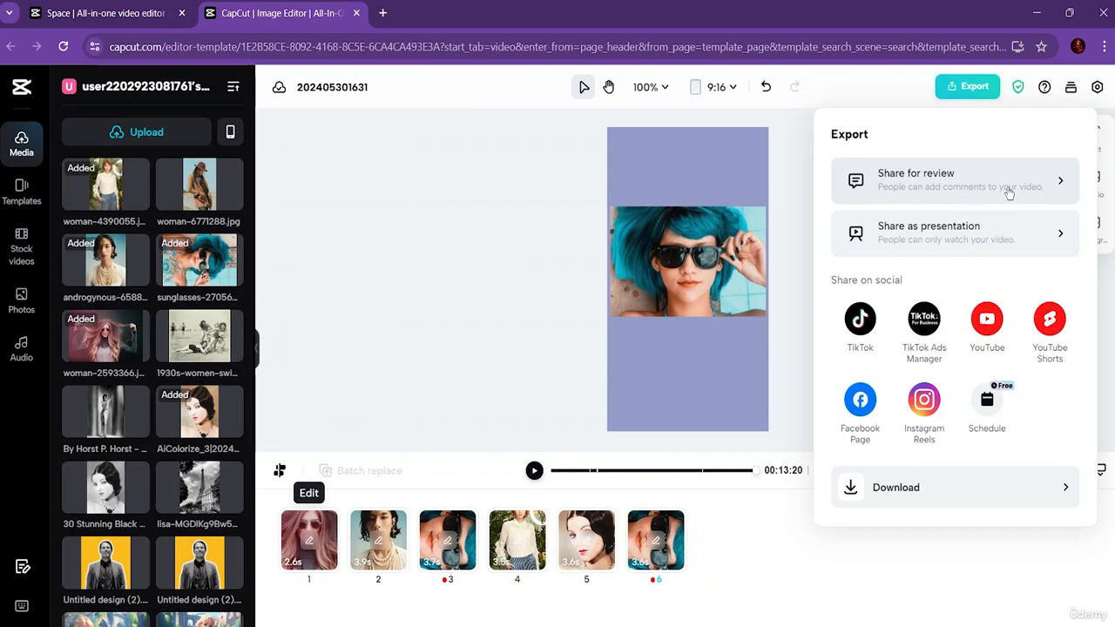
pyautogui.click(856, 492)
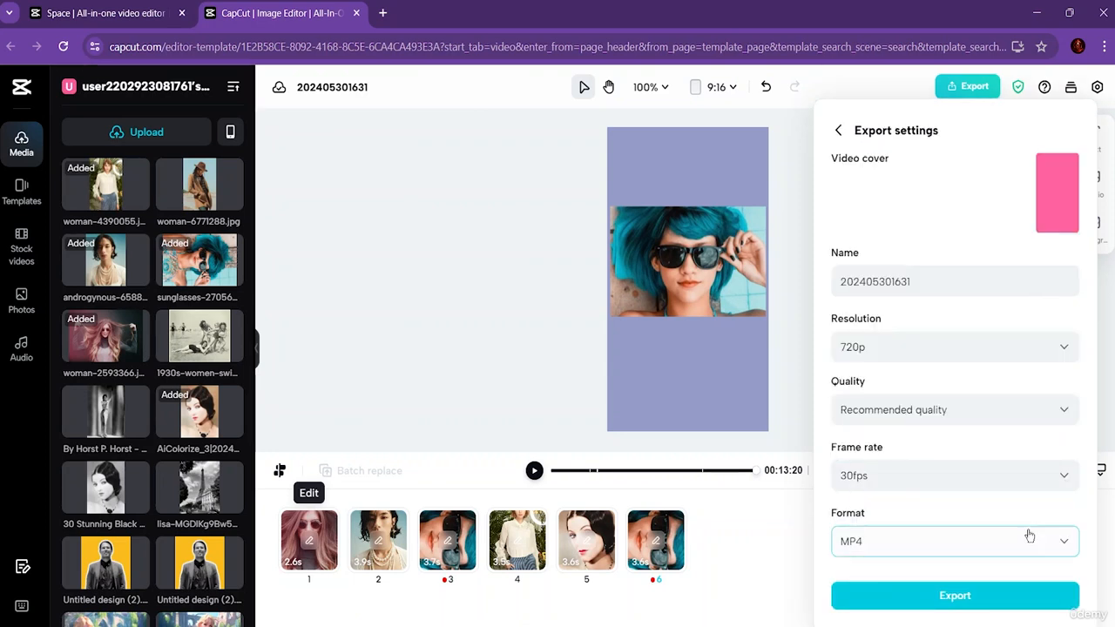
pyautogui.click(924, 277)
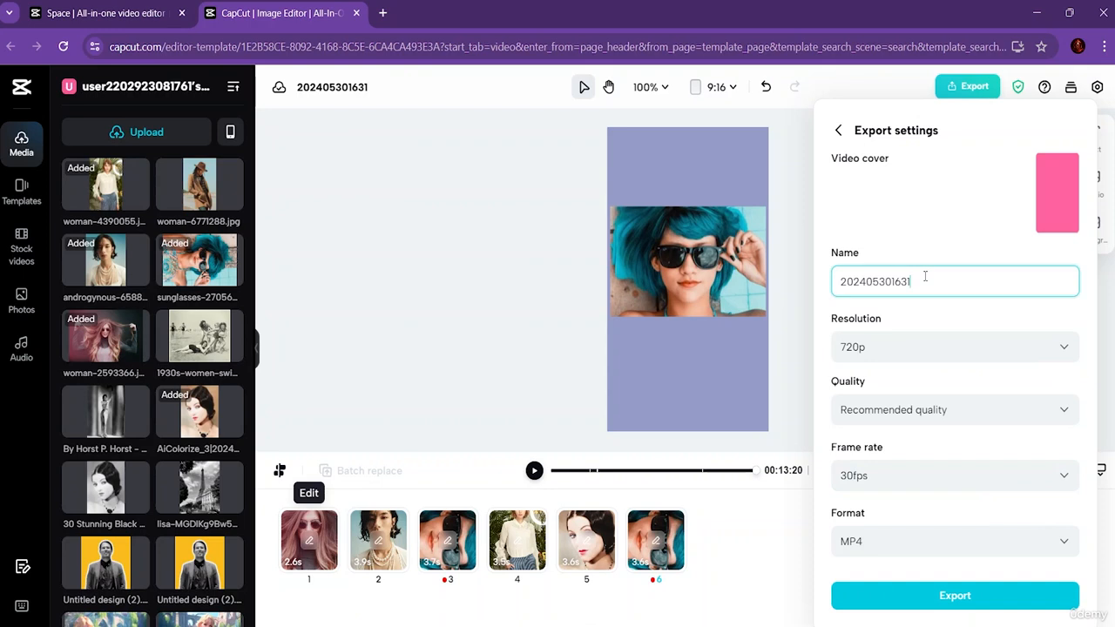
pyautogui.press('BackSpace')
pyautogui.press('BackSpace')
pyautogui.press('BackSpace')
pyautogui.press('BackSpace')
pyautogui.press('BackSpace')
pyautogui.press('BackSpace')
pyautogui.press('BackSpace')
pyautogui.press('BackSpace')
pyautogui.press('BackSpace')
pyautogui.press('BackSpace')
pyautogui.press('BackSpace')
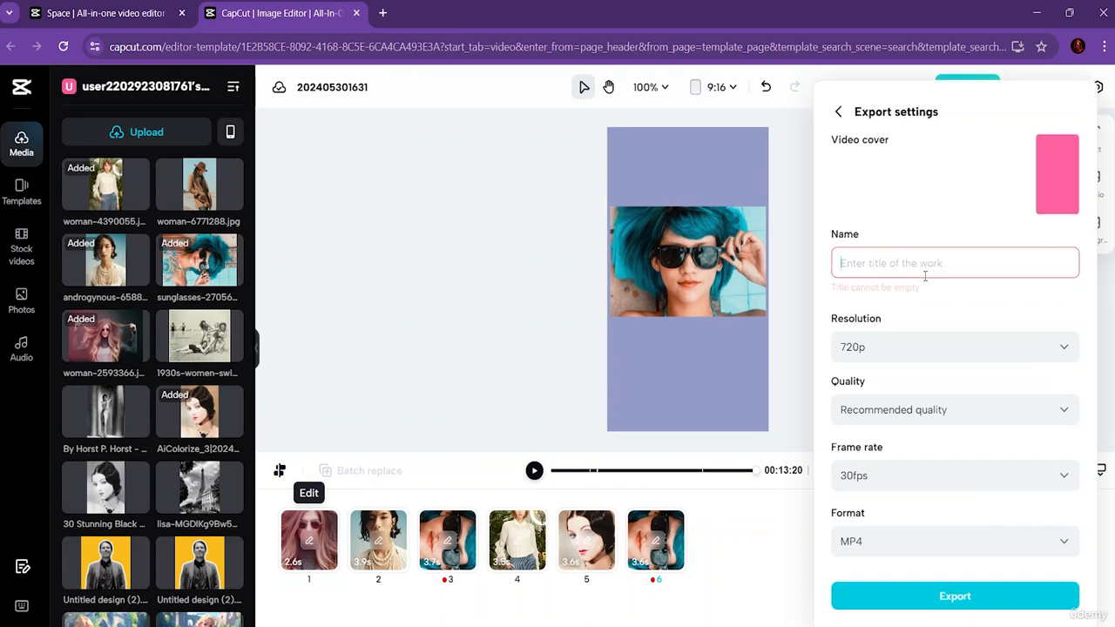
pyautogui.write('Ad')
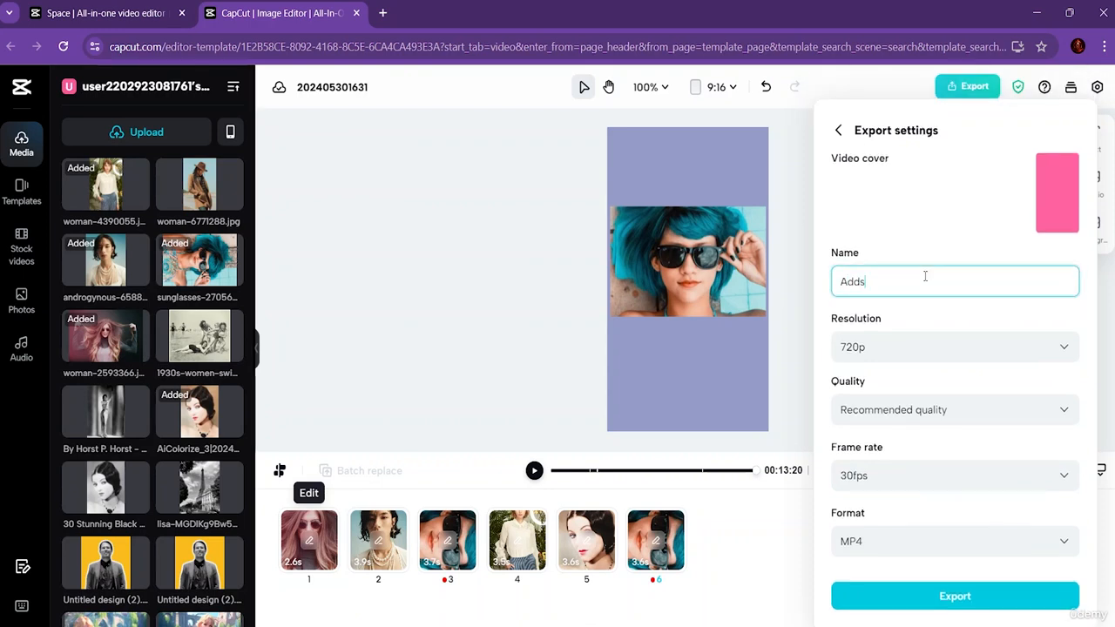
pyautogui.write('ds')
# Step: Export the video at 1080p resolution, High quality and 60fps in MP4 format
pyautogui.click(915, 352)
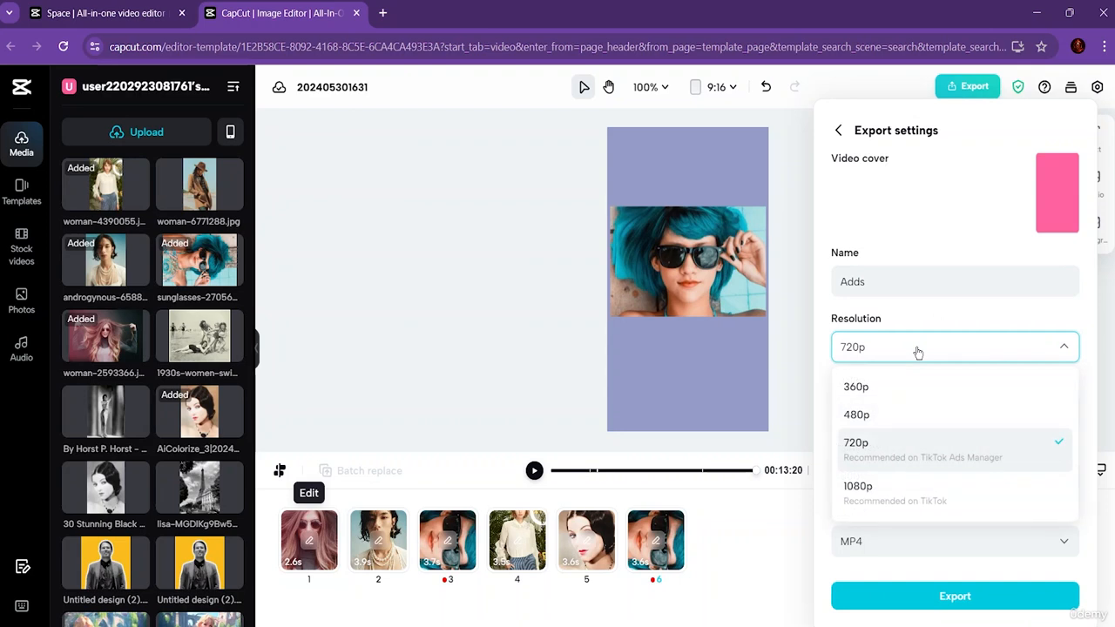
pyautogui.click(909, 486)
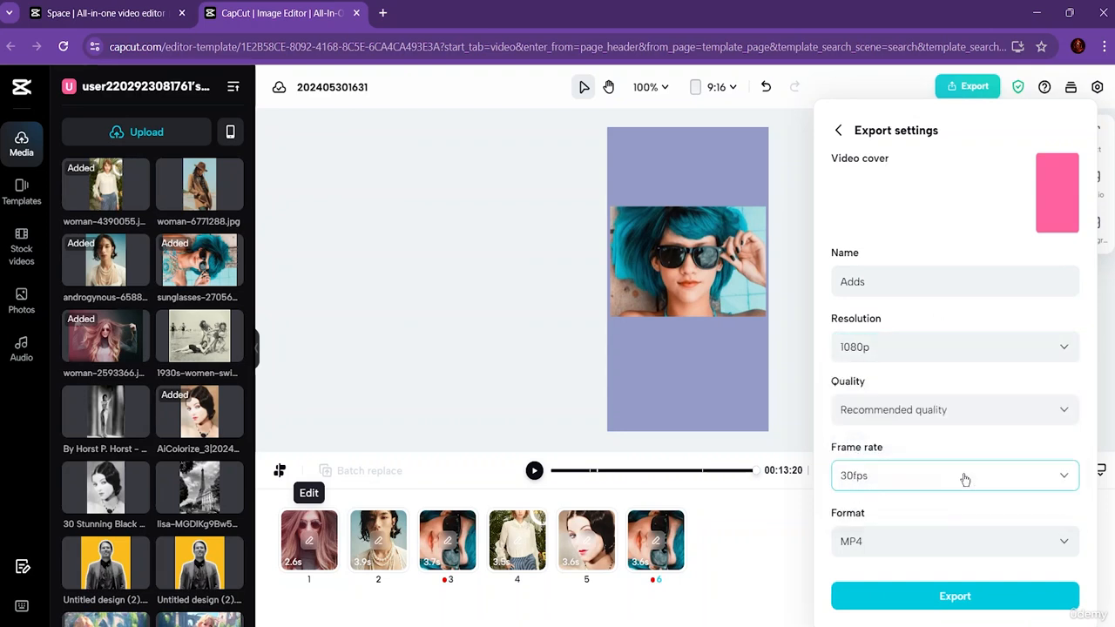
pyautogui.click(950, 416)
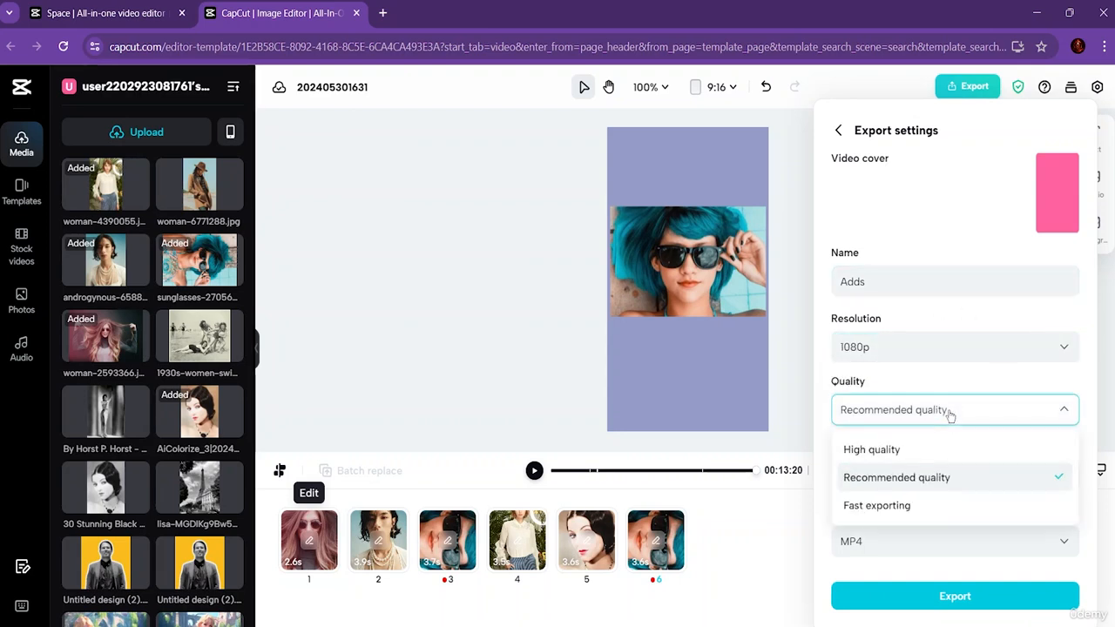
pyautogui.click(916, 451)
pyautogui.click(914, 479)
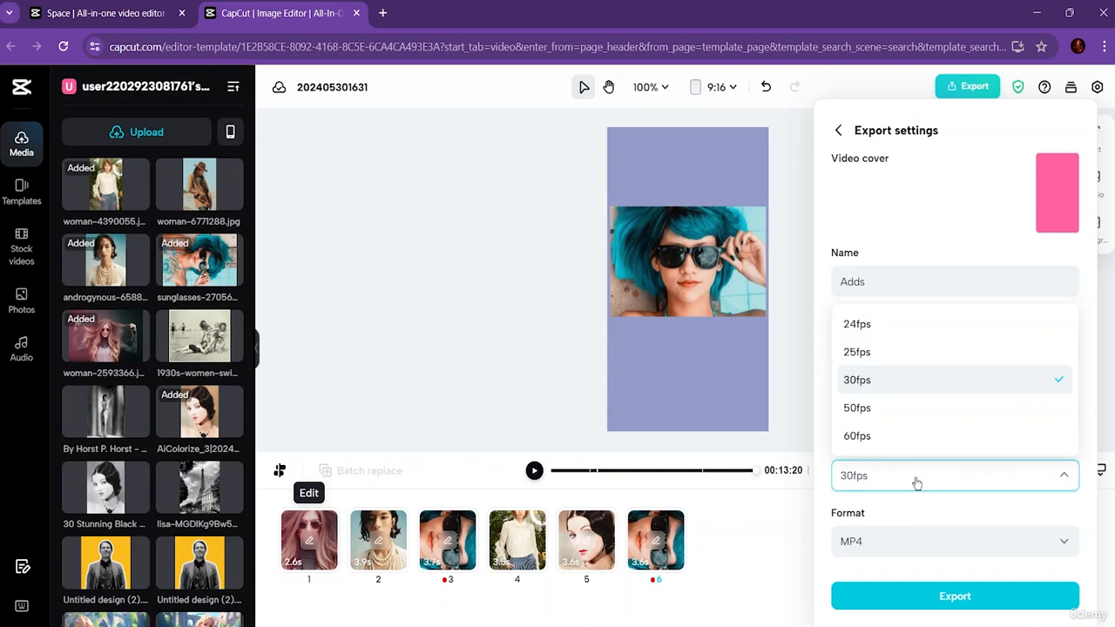
pyautogui.click(890, 434)
pyautogui.click(886, 551)
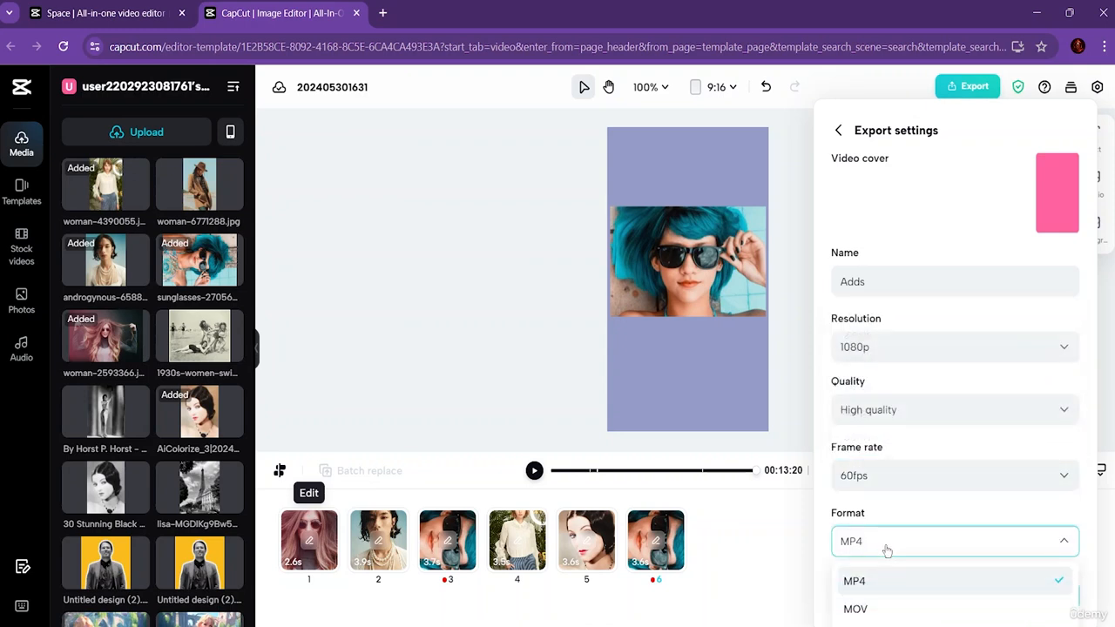
pyautogui.click(874, 584)
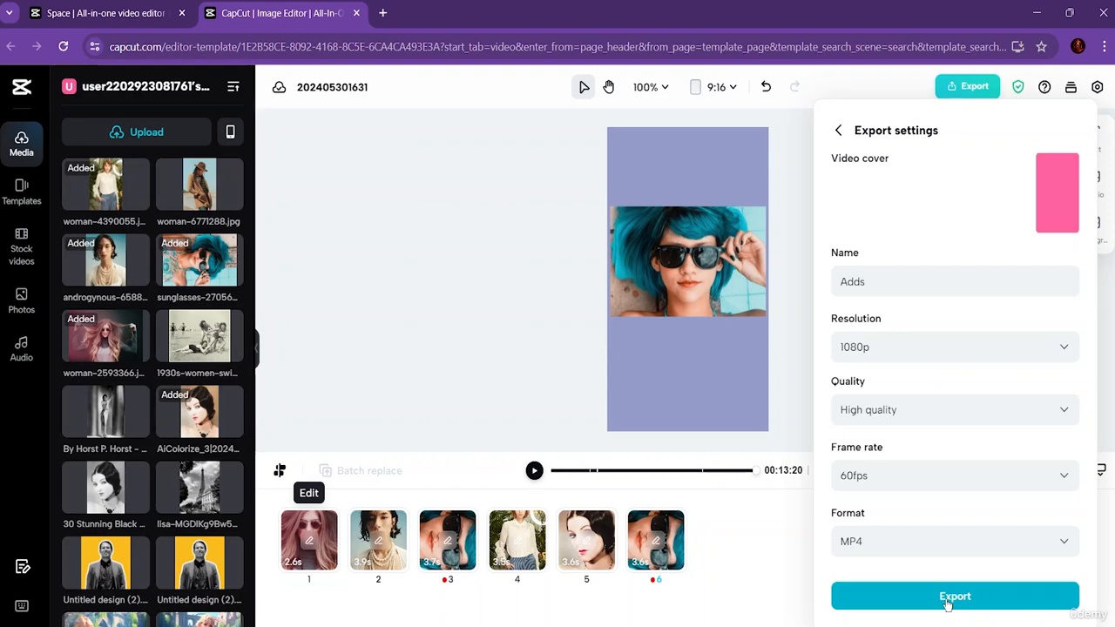
pyautogui.click(949, 601)
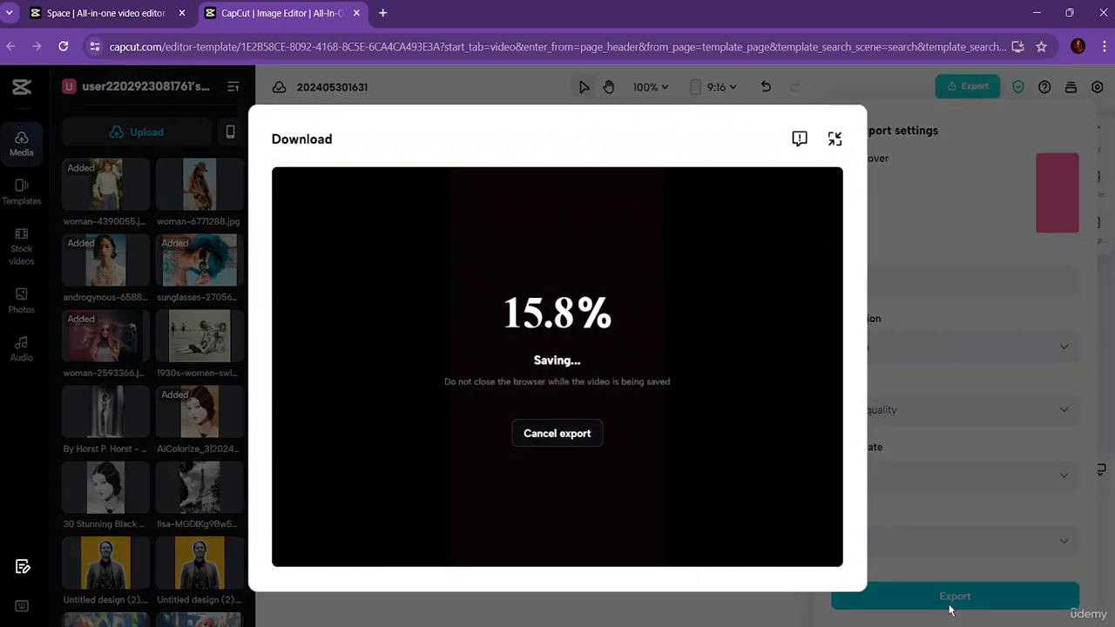